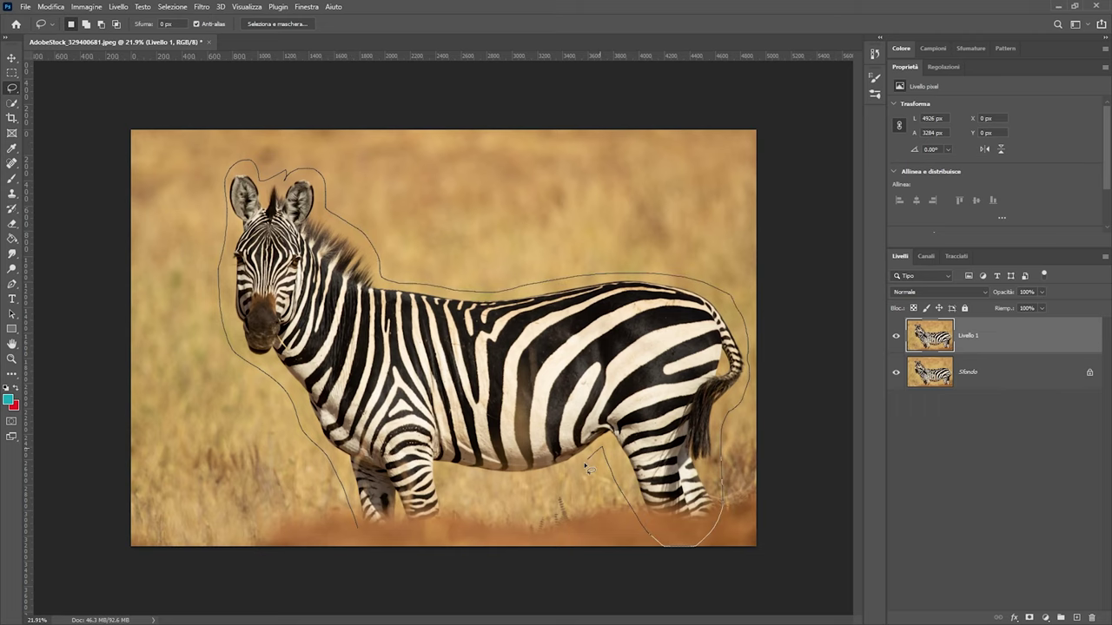
Content-aware fill the lassoed zebra area so the background copy shows only grass
{"action": "left_click", "coordinate": [171, 7]}
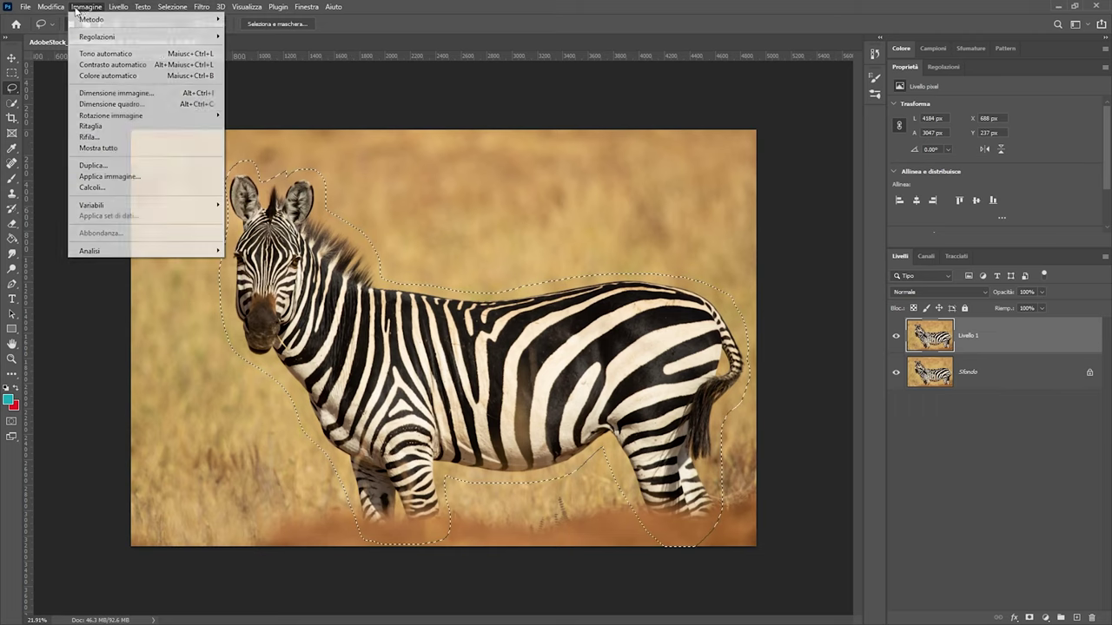
{"action": "left_click", "coordinate": [65, 178]}
{"action": "key", "text": "Return"}
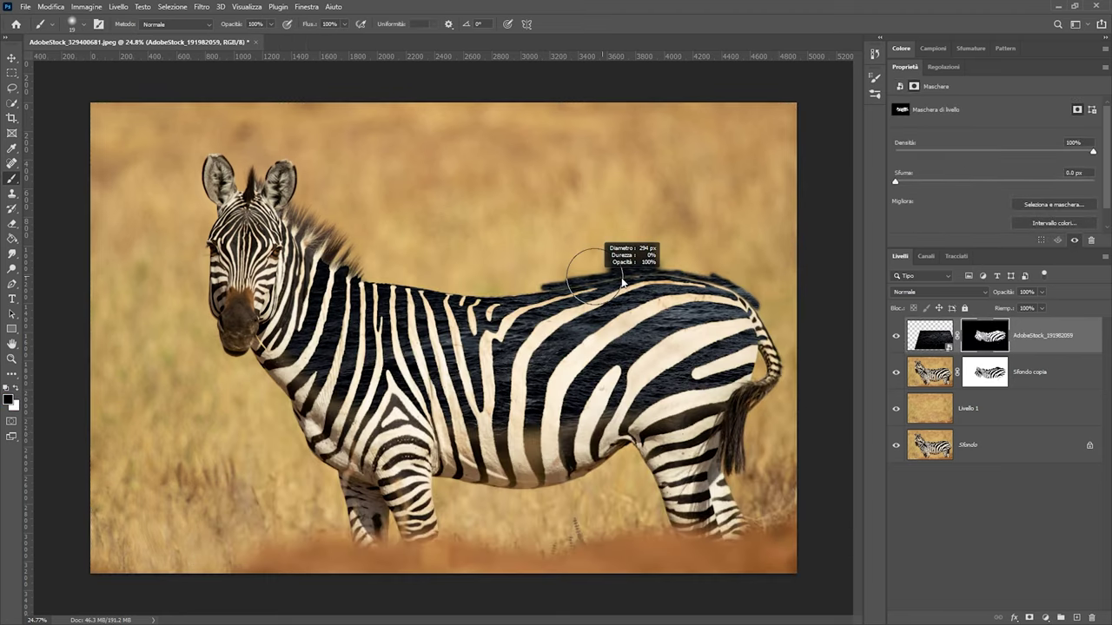
Paint out the water spilling above the zebra's back, adjusting brush size and hardness
{"action": "left_click_drag", "start_coordinate": [622, 282], "coordinate": [756, 295]}
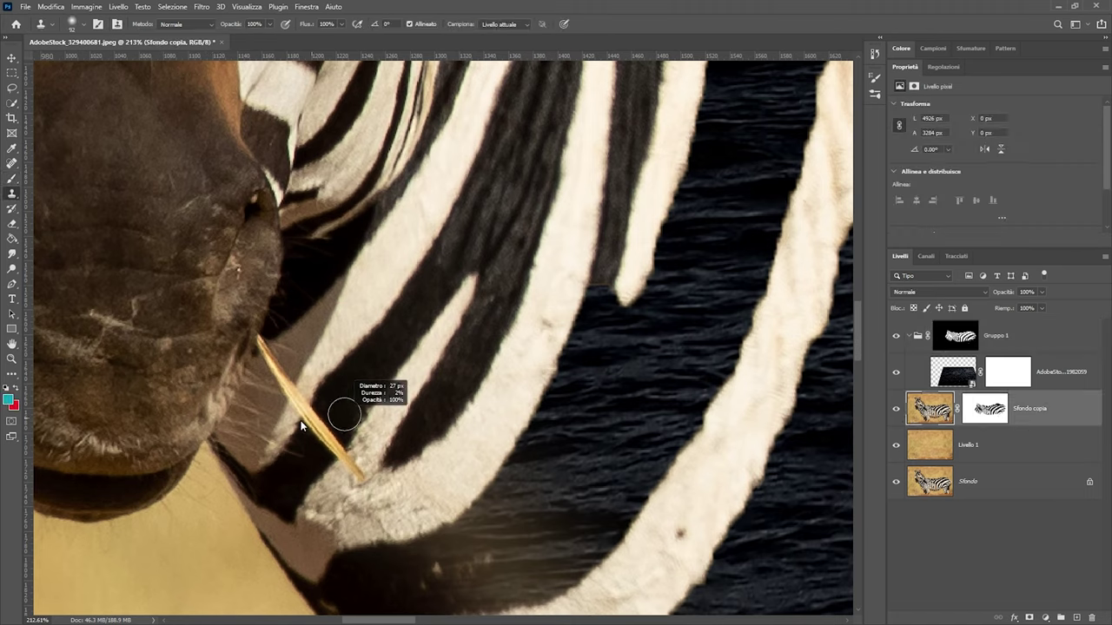
{"action": "right_click", "coordinate": [343, 415]}
{"action": "key", "text": "Escape"}
{"action": "scroll", "coordinate": [341, 323], "scroll_direction": "up", "scroll_amount": 3}
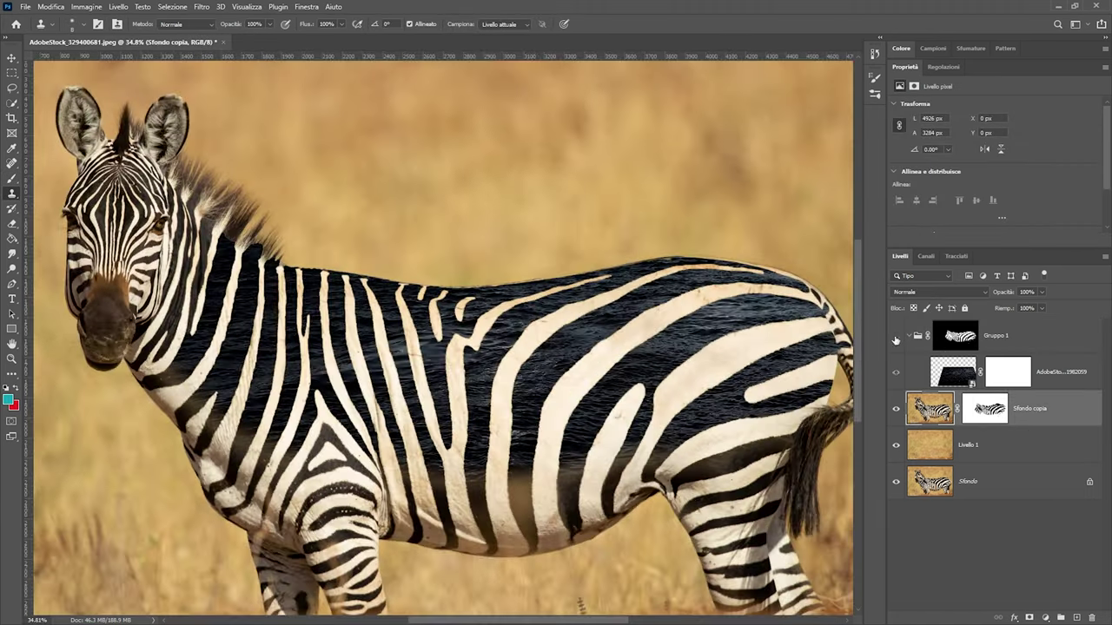
Limit the water group's mask to a band across the zebra's mid-body
{"action": "left_click", "coordinate": [908, 335]}
{"action": "left_click", "coordinate": [12, 88]}
{"action": "left_click", "coordinate": [83, 84]}
{"action": "scroll", "coordinate": [356, 359], "scroll_direction": "down", "scroll_amount": 2}
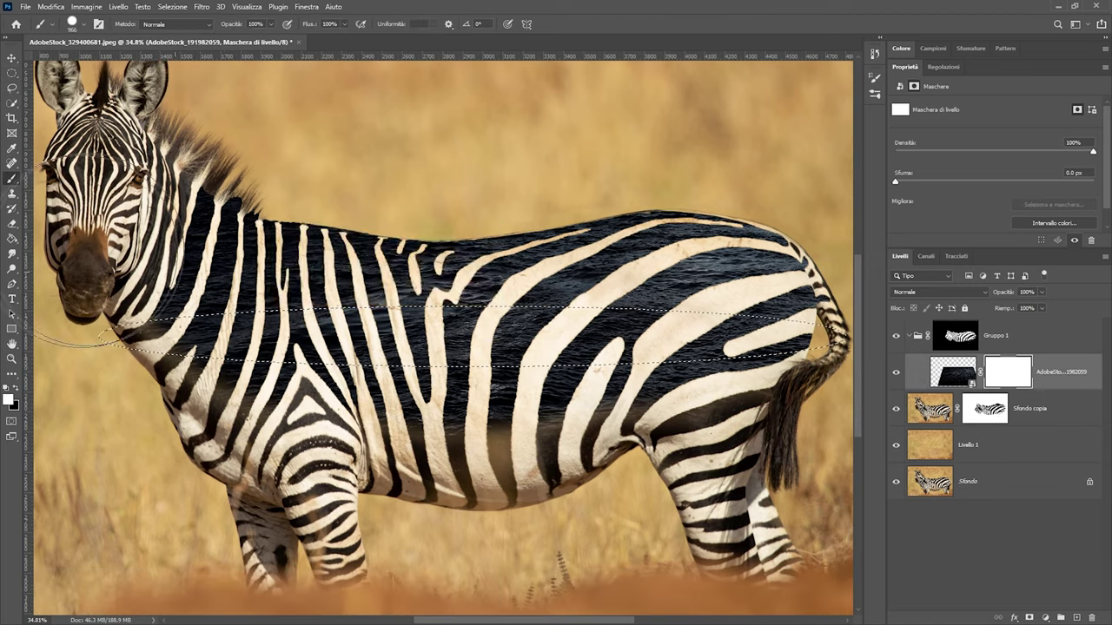
{"action": "left_click", "coordinate": [956, 415]}
Check the zebra copy's mask, duplicate the masked copy and clear the band selection
{"action": "left_click", "coordinate": [988, 416], "text": "alt"}
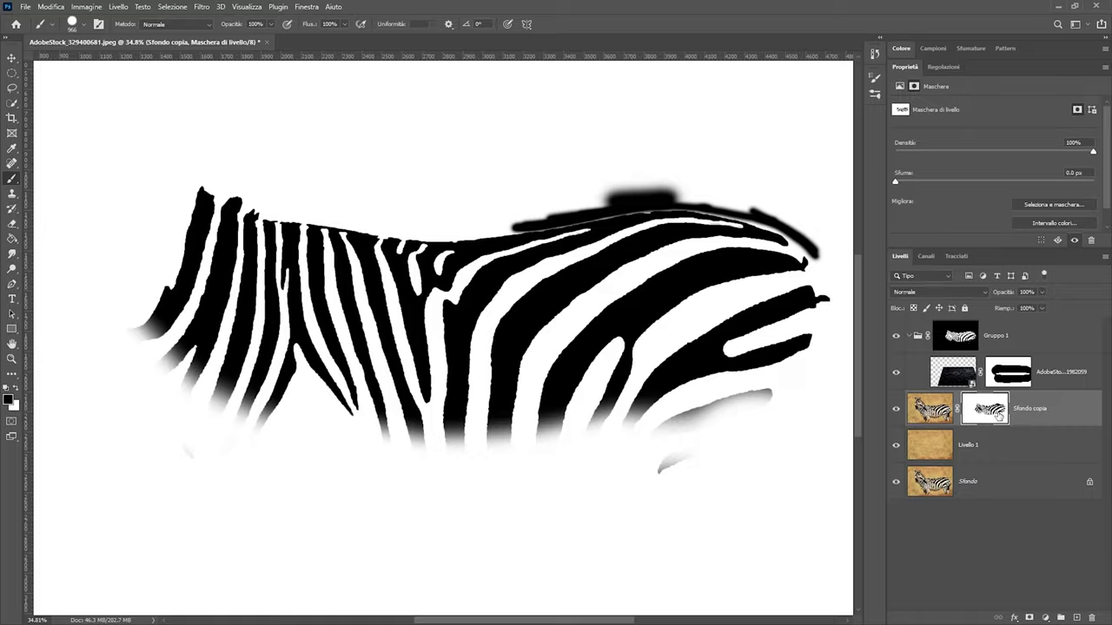
{"action": "left_click", "coordinate": [988, 416], "text": "shift"}
{"action": "left_click", "coordinate": [996, 419], "text": "shift"}
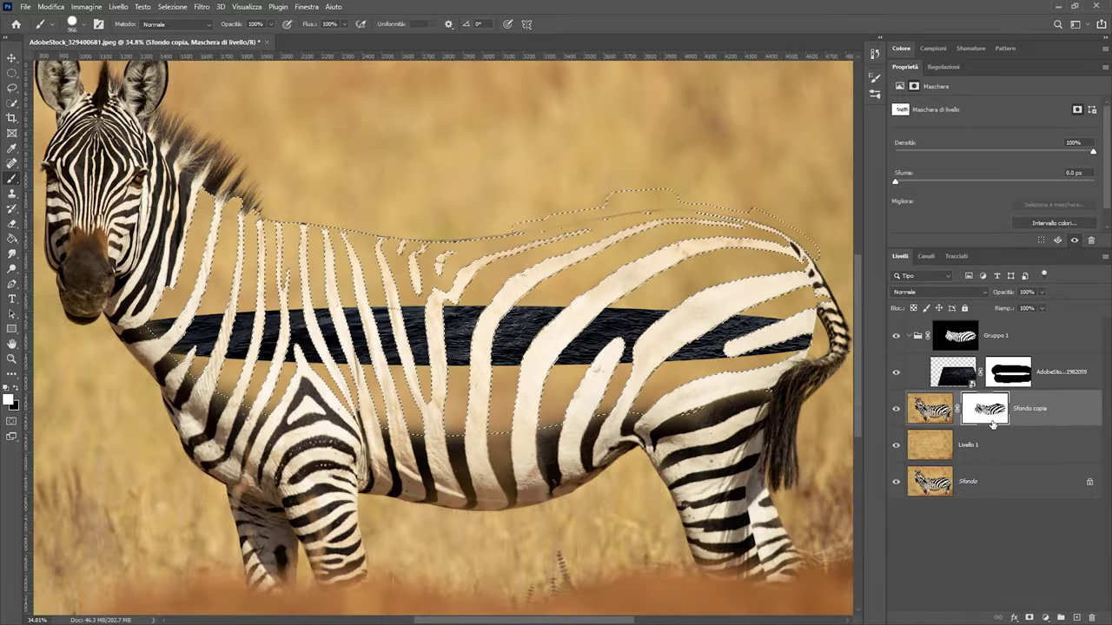
{"action": "key", "text": "ctrl+j"}
{"action": "key", "text": "ctrl+d"}
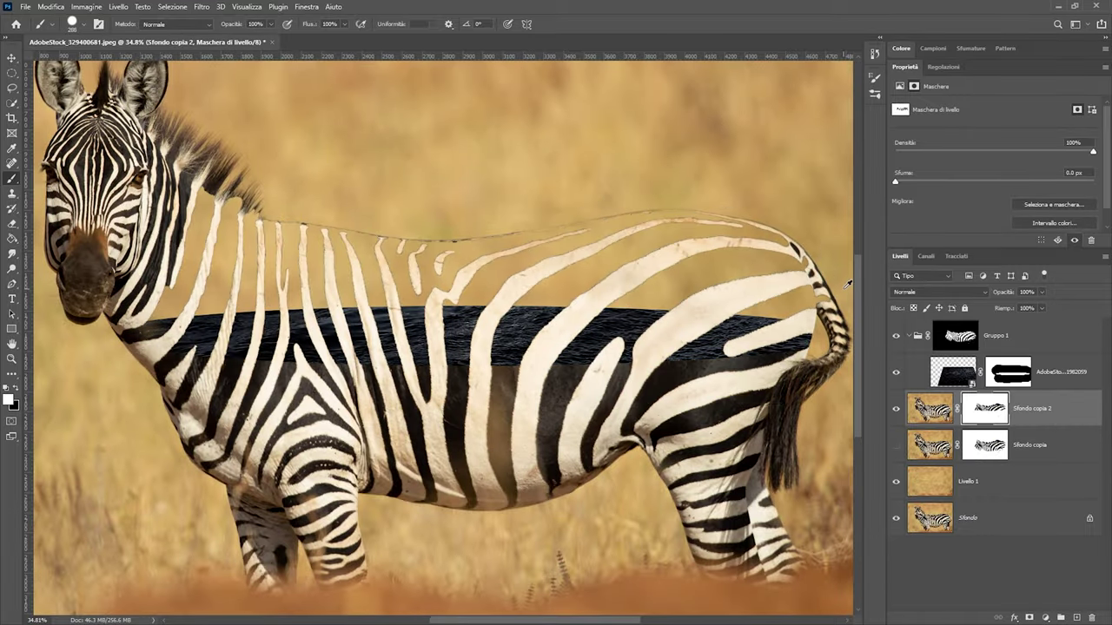
Load the visible white stripes as a selection
{"action": "scroll", "coordinate": [846, 285], "scroll_direction": "up", "scroll_amount": 3}
{"action": "scroll", "coordinate": [540, 378], "scroll_direction": "down", "scroll_amount": 2}
{"action": "scroll", "coordinate": [540, 379], "scroll_direction": "down", "scroll_amount": 1}
{"action": "scroll", "coordinate": [540, 379], "scroll_direction": "down", "scroll_amount": 2}
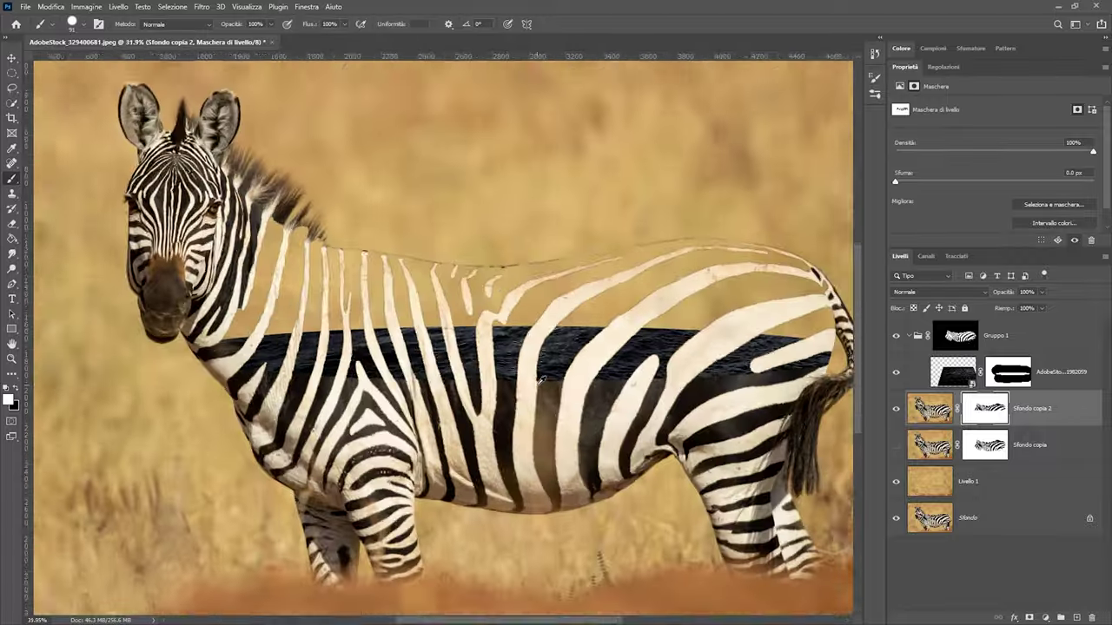
{"action": "scroll", "coordinate": [180, 152], "scroll_direction": "up", "scroll_amount": 5}
{"action": "scroll", "coordinate": [621, 328], "scroll_direction": "down", "scroll_amount": 5}
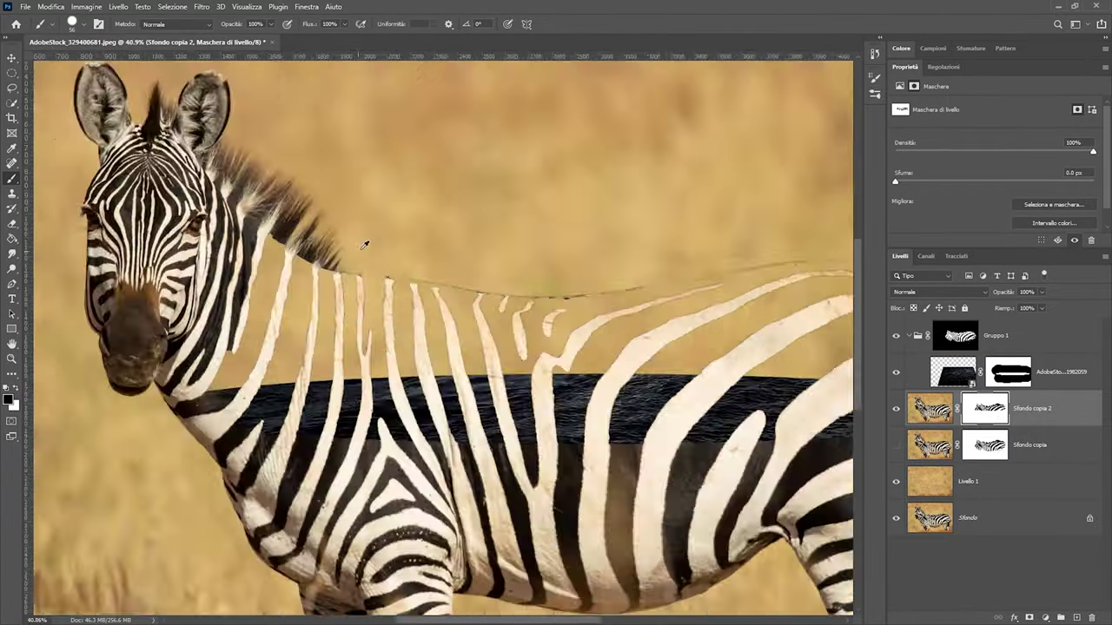
{"action": "scroll", "coordinate": [365, 240], "scroll_direction": "up", "scroll_amount": 5}
{"action": "scroll", "coordinate": [615, 362], "scroll_direction": "down", "scroll_amount": 5}
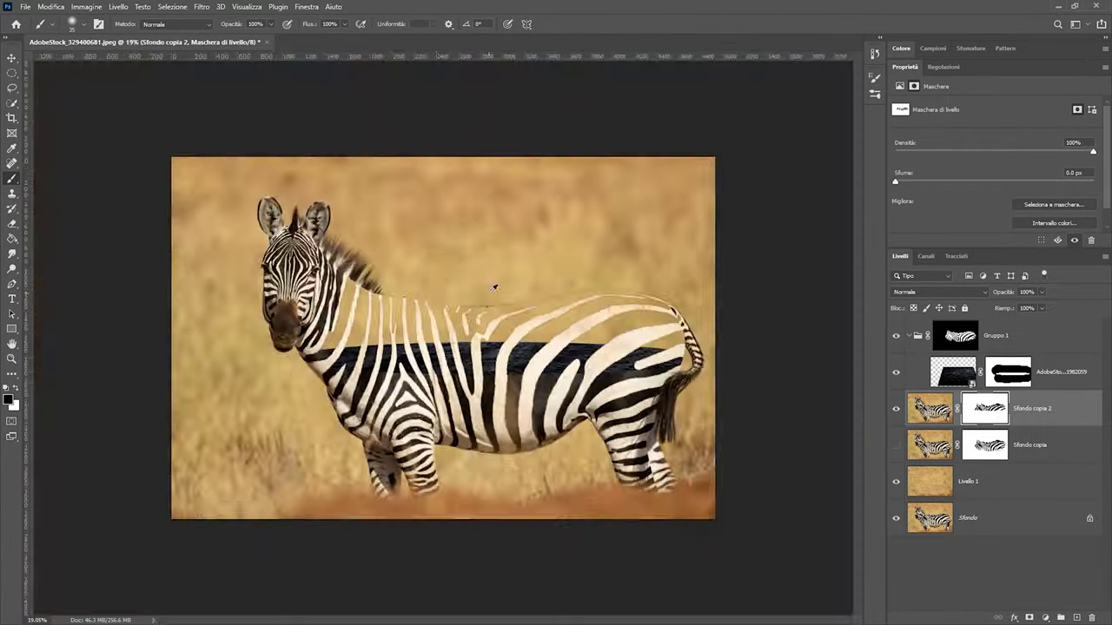
{"action": "scroll", "coordinate": [492, 286], "scroll_direction": "up", "scroll_amount": 4}
{"action": "scroll", "coordinate": [442, 208], "scroll_direction": "down", "scroll_amount": 1}
{"action": "scroll", "coordinate": [590, 220], "scroll_direction": "down", "scroll_amount": 1}
{"action": "scroll", "coordinate": [591, 221], "scroll_direction": "up", "scroll_amount": 2}
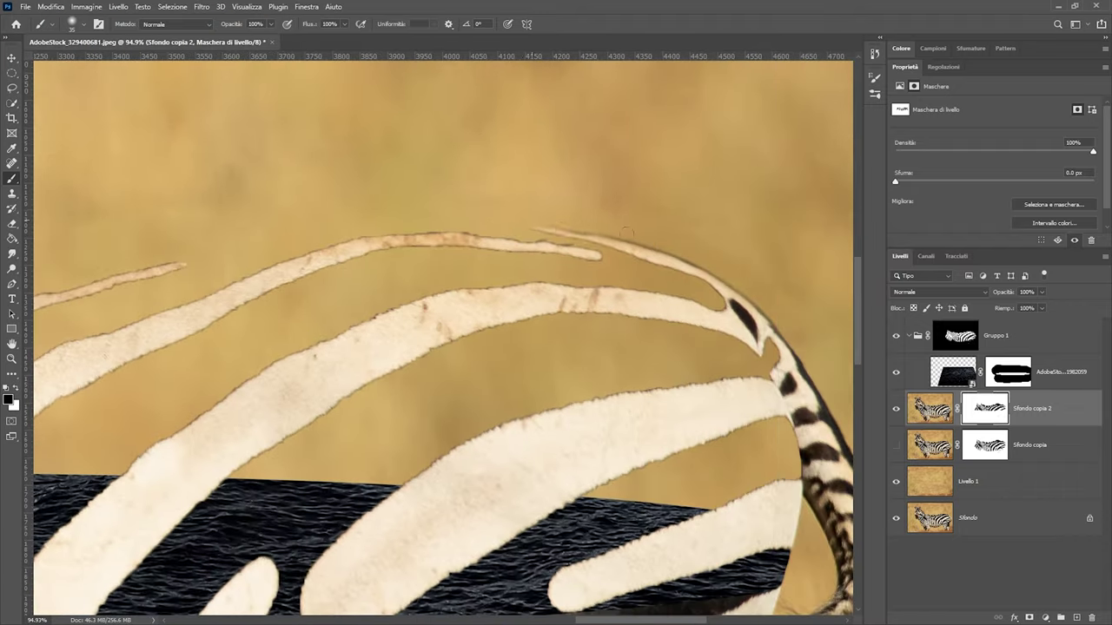
{"action": "scroll", "coordinate": [734, 282], "scroll_direction": "down", "scroll_amount": 5}
{"action": "scroll", "coordinate": [704, 266], "scroll_direction": "up", "scroll_amount": 5}
{"action": "scroll", "coordinate": [742, 263], "scroll_direction": "down", "scroll_amount": 5}
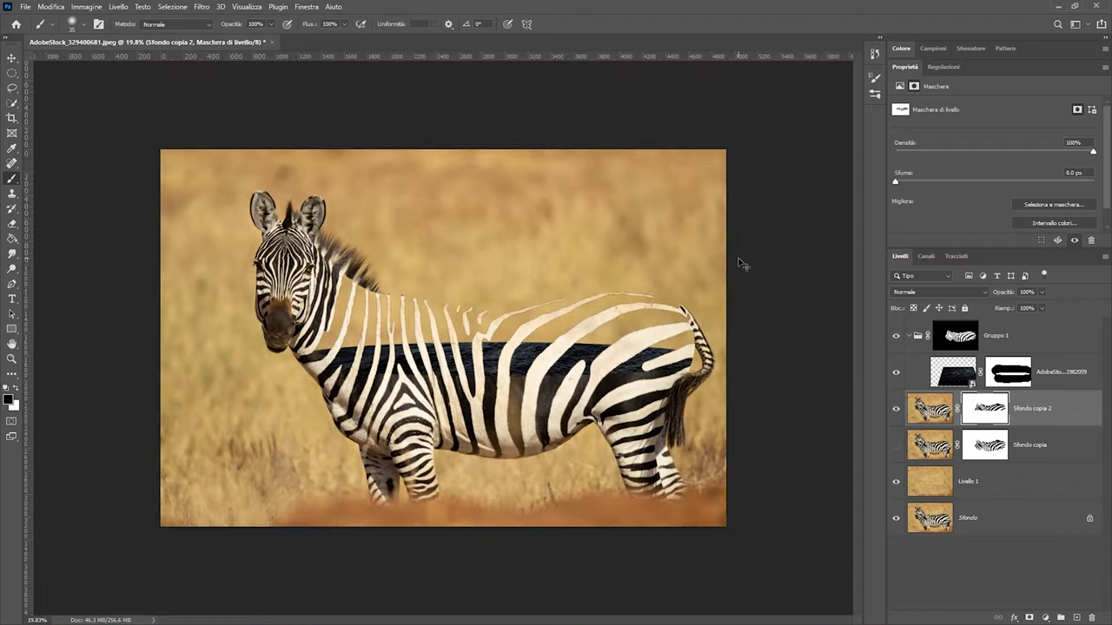
{"action": "scroll", "coordinate": [670, 222], "scroll_direction": "up", "scroll_amount": 6}
{"action": "scroll", "coordinate": [670, 222], "scroll_direction": "up", "scroll_amount": 2}
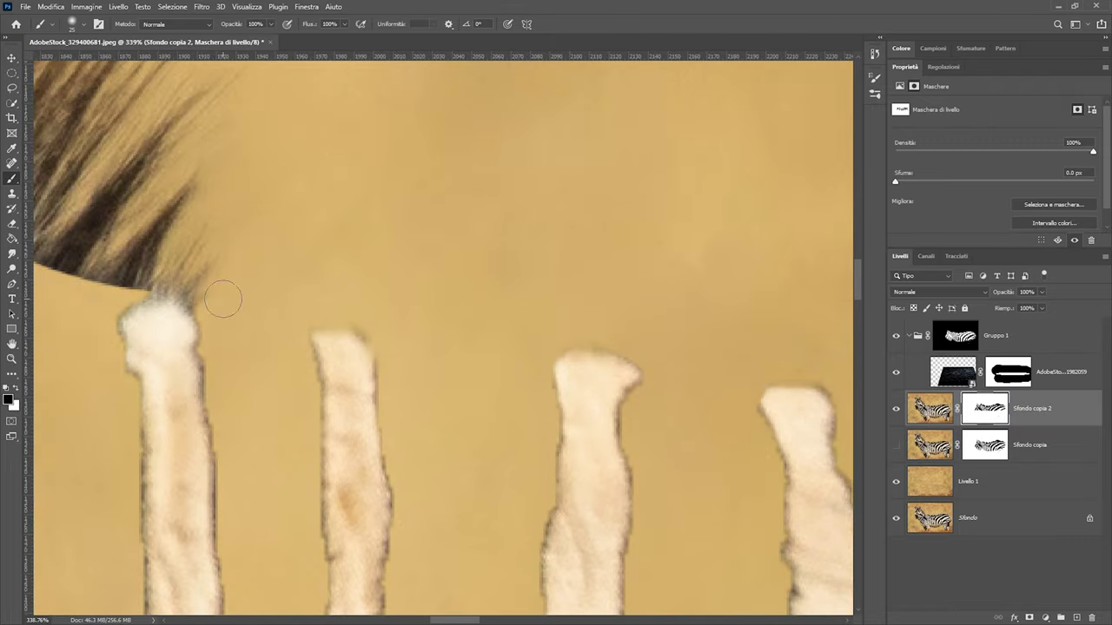
{"action": "scroll", "coordinate": [223, 299], "scroll_direction": "down", "scroll_amount": 5}
{"action": "scroll", "coordinate": [224, 299], "scroll_direction": "down", "scroll_amount": 5}
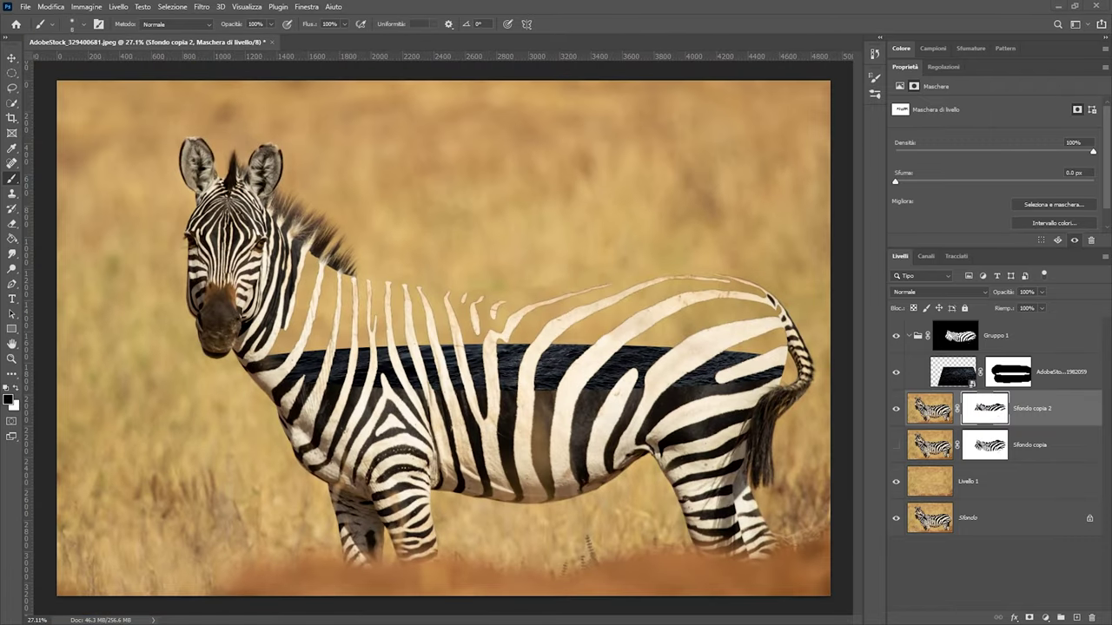
{"action": "scroll", "coordinate": [504, 388], "scroll_direction": "up", "scroll_amount": 3}
{"action": "left_click", "coordinate": [930, 408]}
{"action": "scroll", "coordinate": [419, 347], "scroll_direction": "down", "scroll_amount": 2}
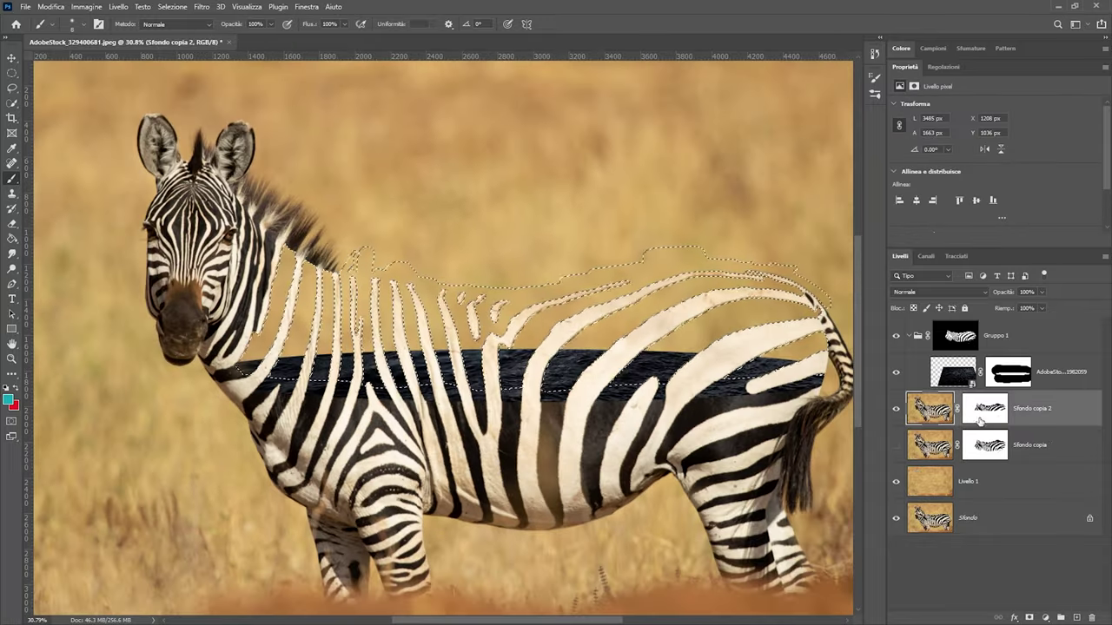
{"action": "scroll", "coordinate": [608, 391], "scroll_direction": "up", "scroll_amount": 1}
Duplicate the original zebra photo and mask the copy to the white-stripe selection
{"action": "key", "text": "m"}
{"action": "left_click_drag", "start_coordinate": [126, 206], "coordinate": [801, 398]}
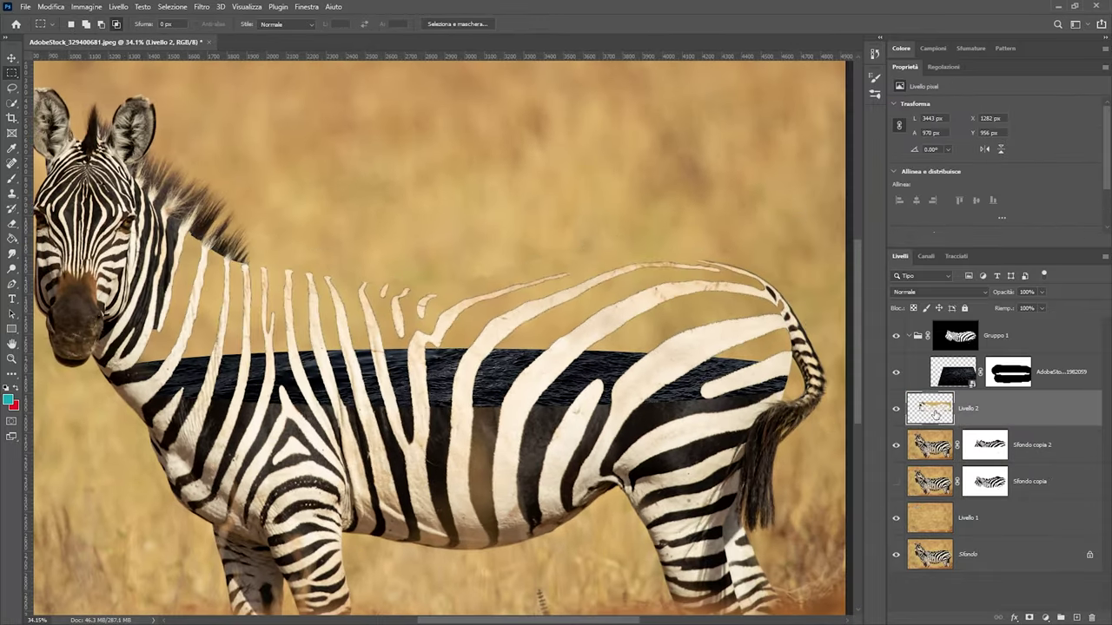
{"action": "left_click", "coordinate": [931, 519]}
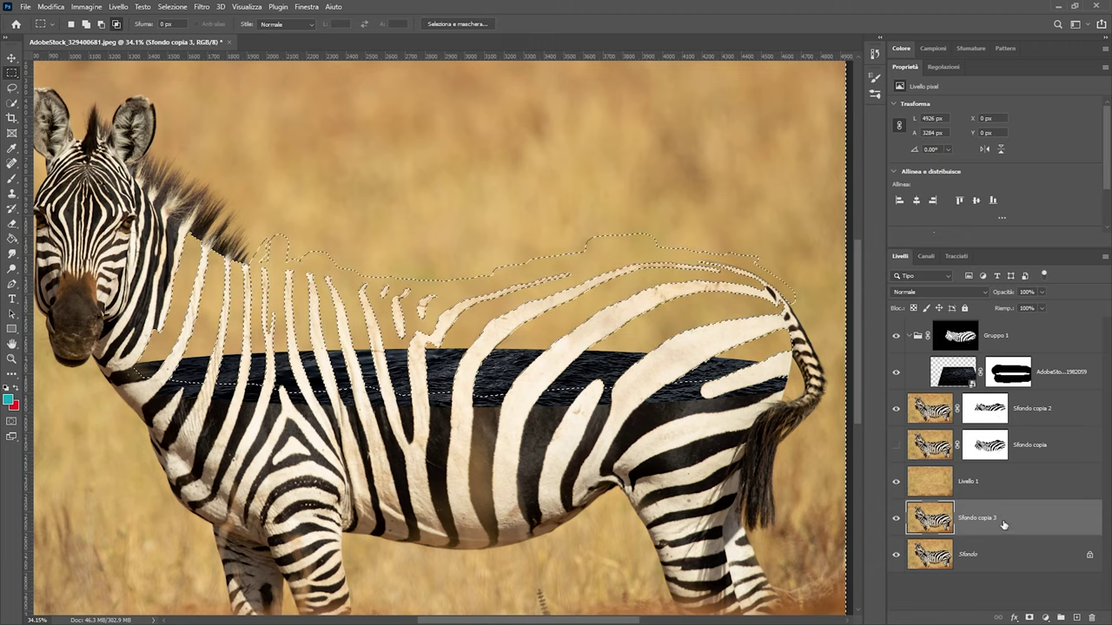
{"action": "left_click", "coordinate": [1028, 617]}
Mask away background, head and legs on the stripes copy, keeping only the body strip
{"action": "left_click", "coordinate": [897, 518], "text": "alt"}
{"action": "key", "text": "ctrl+0"}
{"action": "left_click", "coordinate": [11, 182]}
{"action": "mouse_move", "coordinate": [781, 156]}
{"action": "left_mouse_down"}
{"action": "mouse_move", "coordinate": [161, 260]}
{"action": "mouse_move", "coordinate": [794, 452]}
{"action": "mouse_move", "coordinate": [764, 217]}
{"action": "mouse_move", "coordinate": [126, 434]}
{"action": "left_mouse_up"}
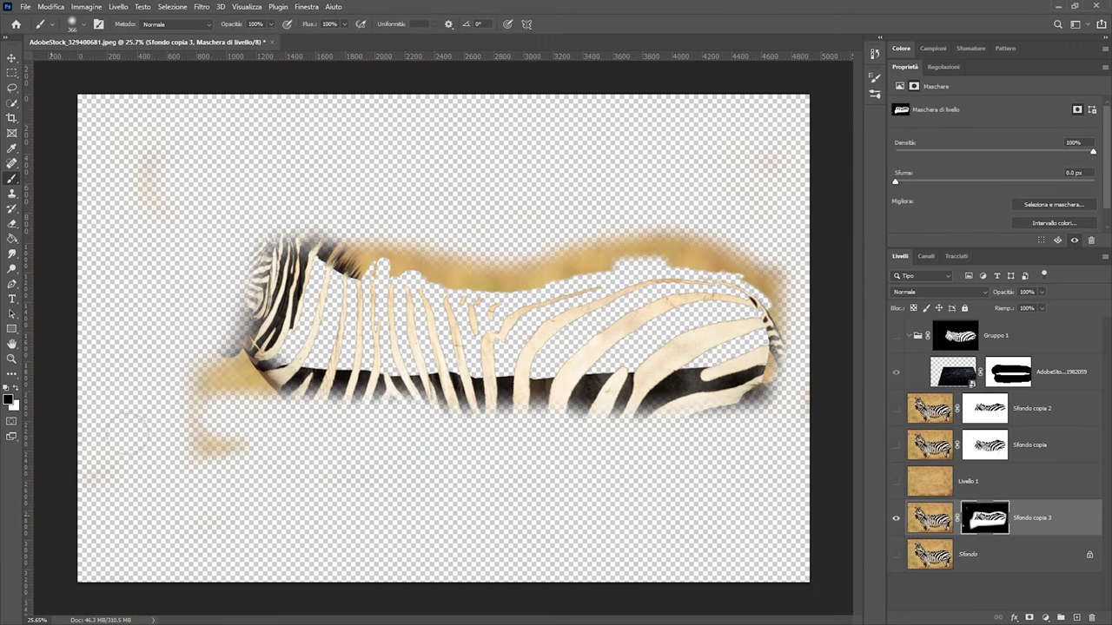
{"action": "left_click_drag", "start_coordinate": [282, 180], "coordinate": [720, 234]}
{"action": "left_click", "coordinate": [896, 518], "text": "alt"}
Apply the mask to the stripes copy and move it above Sfondo copia 2
{"action": "right_click", "coordinate": [984, 518]}
{"action": "left_click", "coordinate": [999, 314]}
{"action": "left_click_drag", "start_coordinate": [931, 517], "coordinate": [884, 415]}
Warp the stripes copy so its top bends upward
{"action": "key", "text": "ctrl+t"}
{"action": "right_click", "coordinate": [547, 401]}
{"action": "left_click", "coordinate": [583, 481]}
{"action": "left_click_drag", "start_coordinate": [469, 111], "coordinate": [468, 145]}
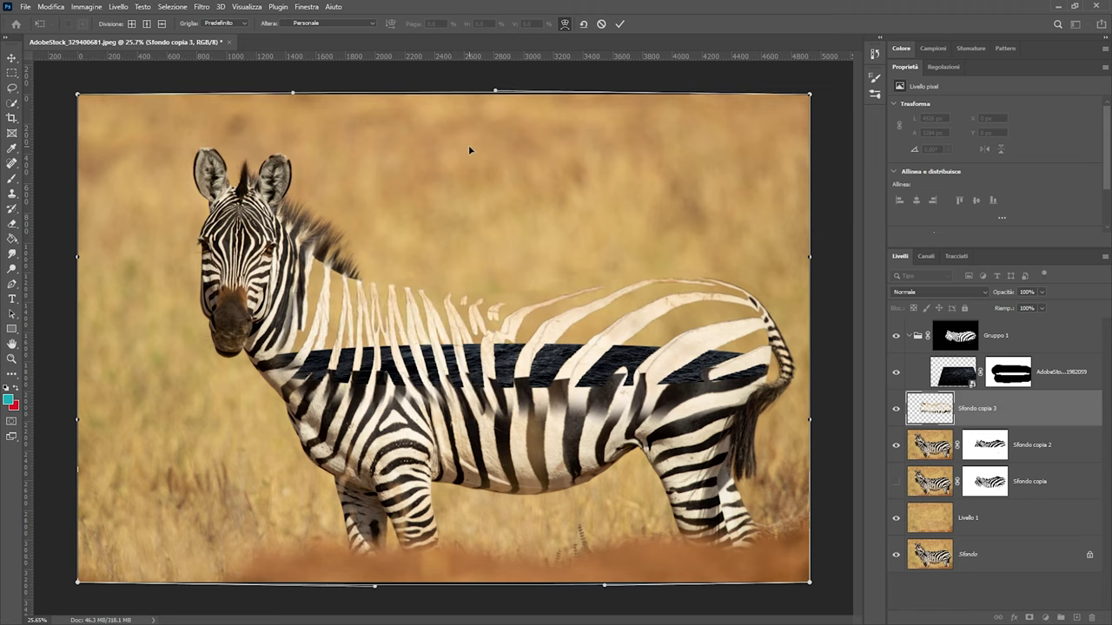
{"action": "key", "text": "Return"}
{"action": "left_click", "coordinate": [1013, 617]}
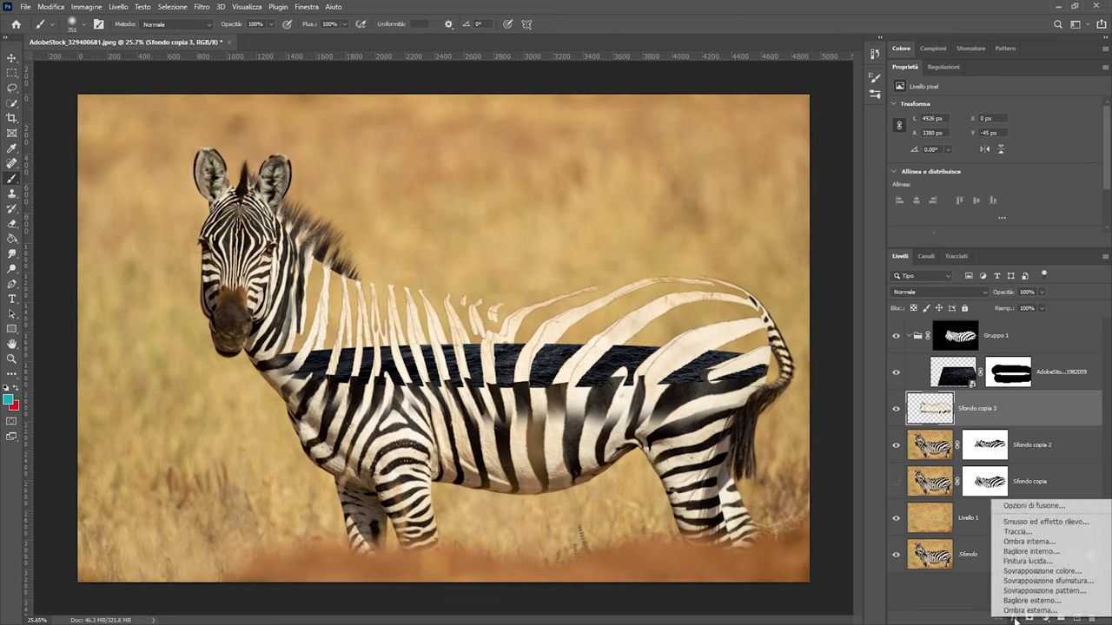
Add a black (000000) Colour Overlay effect to the stripes copy
{"action": "left_click", "coordinate": [1029, 574]}
{"action": "left_click", "coordinate": [888, 218]}
{"action": "type", "text": "000000"}
{"action": "key", "text": "Return"}
{"action": "left_click", "coordinate": [1026, 198]}
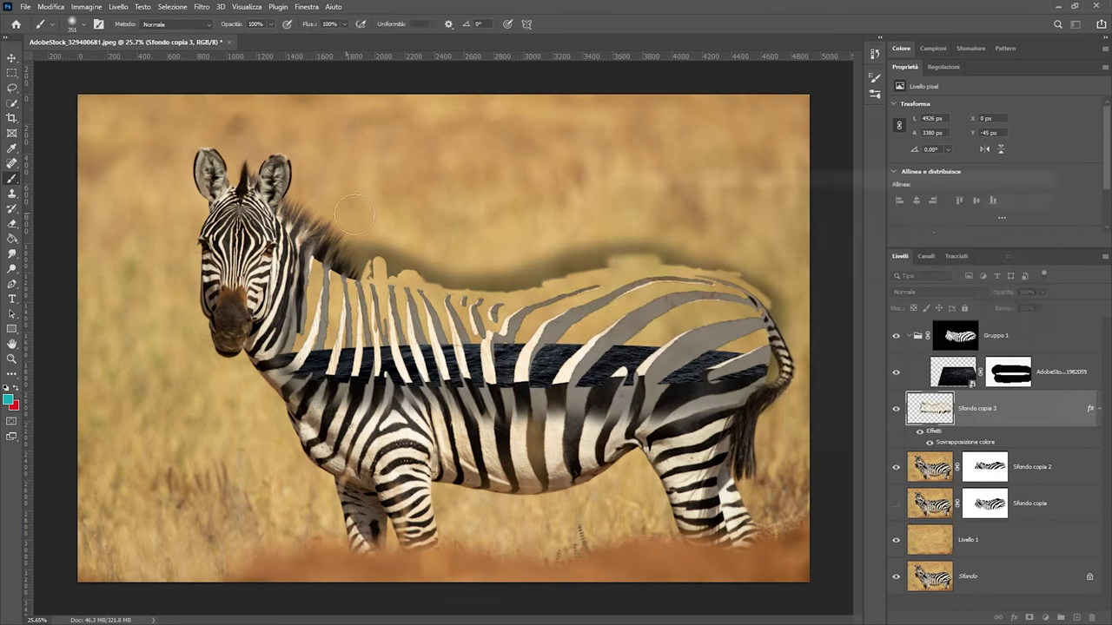
{"action": "left_click", "coordinate": [984, 408]}
Set up the Brush for painting on the shadow's mask
{"action": "key", "text": "b"}
{"action": "right_click", "coordinate": [555, 208]}
{"action": "key", "text": "Return"}
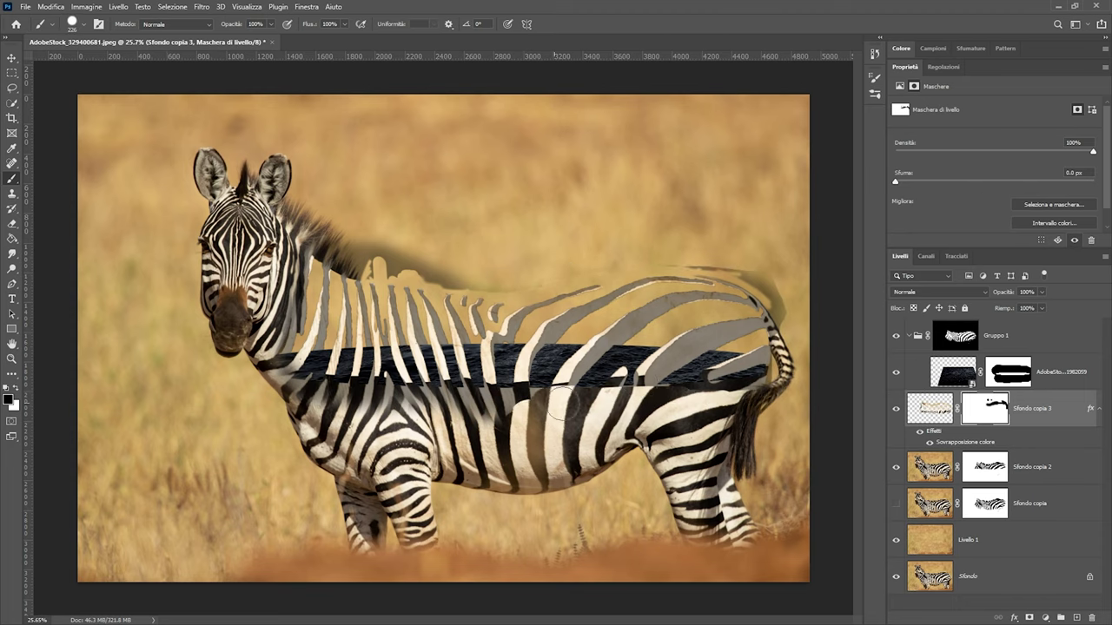
Move the shadow copy below Sfondo copia 2
{"action": "left_click_drag", "start_coordinate": [1033, 420], "coordinate": [1033, 486]}
{"action": "scroll", "coordinate": [558, 285], "scroll_direction": "up", "scroll_amount": 3}
{"action": "scroll", "coordinate": [739, 248], "scroll_direction": "down", "scroll_amount": 3}
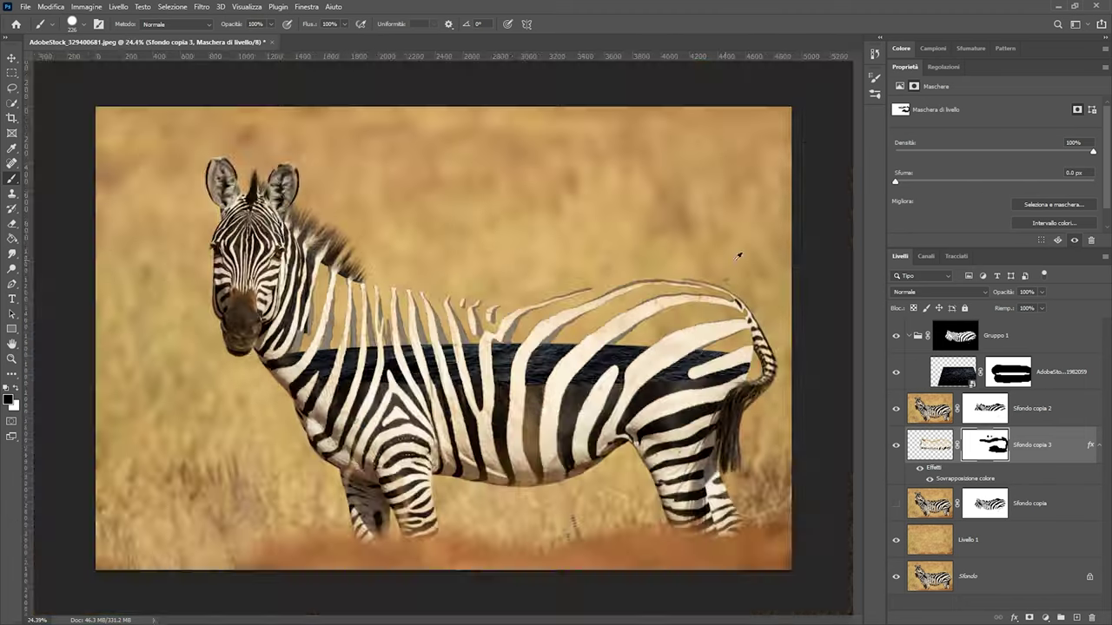
{"action": "scroll", "coordinate": [740, 249], "scroll_direction": "up", "scroll_amount": 3}
{"action": "scroll", "coordinate": [583, 223], "scroll_direction": "up", "scroll_amount": 2}
{"action": "scroll", "coordinate": [583, 223], "scroll_direction": "down", "scroll_amount": 3}
{"action": "scroll", "coordinate": [496, 260], "scroll_direction": "left", "scroll_amount": 5}
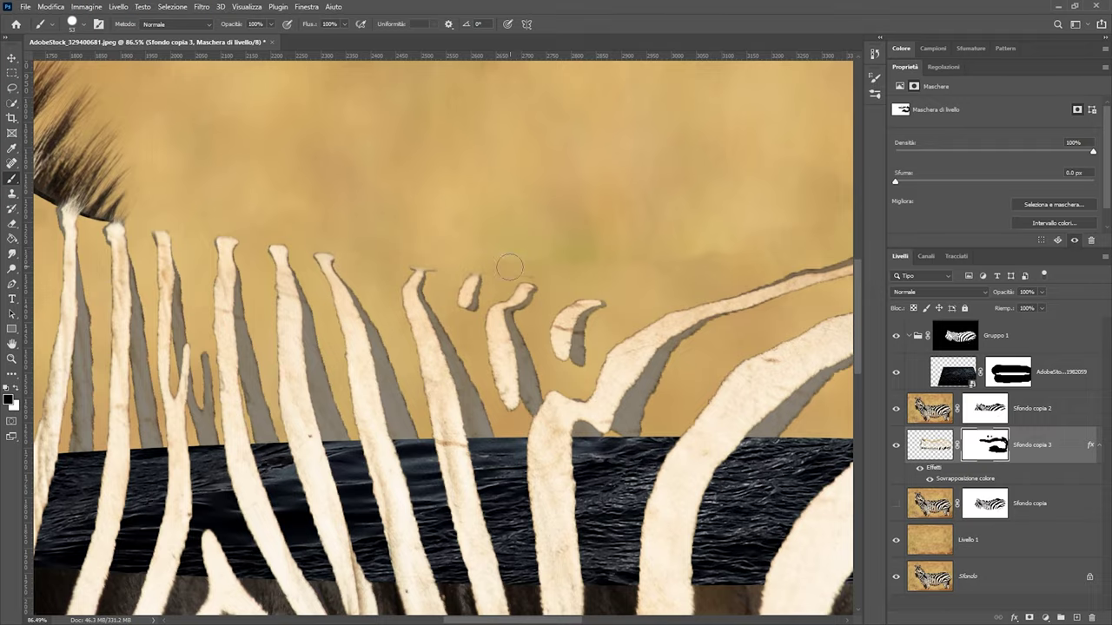
{"action": "scroll", "coordinate": [496, 260], "scroll_direction": "left", "scroll_amount": 5}
{"action": "scroll", "coordinate": [256, 162], "scroll_direction": "up", "scroll_amount": 2}
{"action": "scroll", "coordinate": [287, 261], "scroll_direction": "up", "scroll_amount": 2}
{"action": "scroll", "coordinate": [260, 414], "scroll_direction": "up", "scroll_amount": 2}
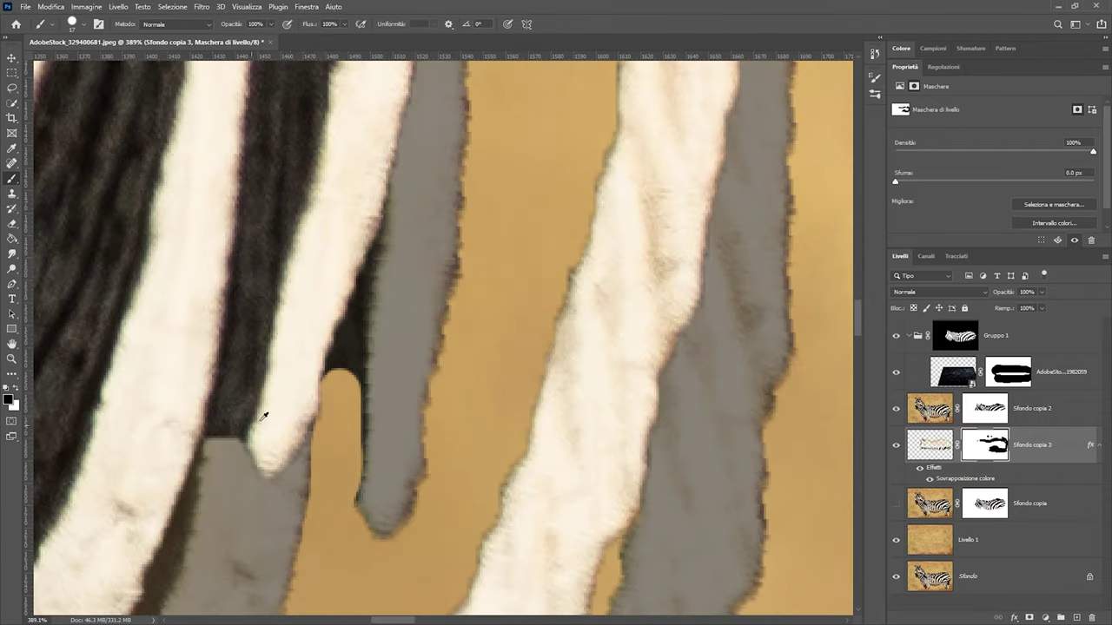
{"action": "scroll", "coordinate": [363, 416], "scroll_direction": "down", "scroll_amount": 5}
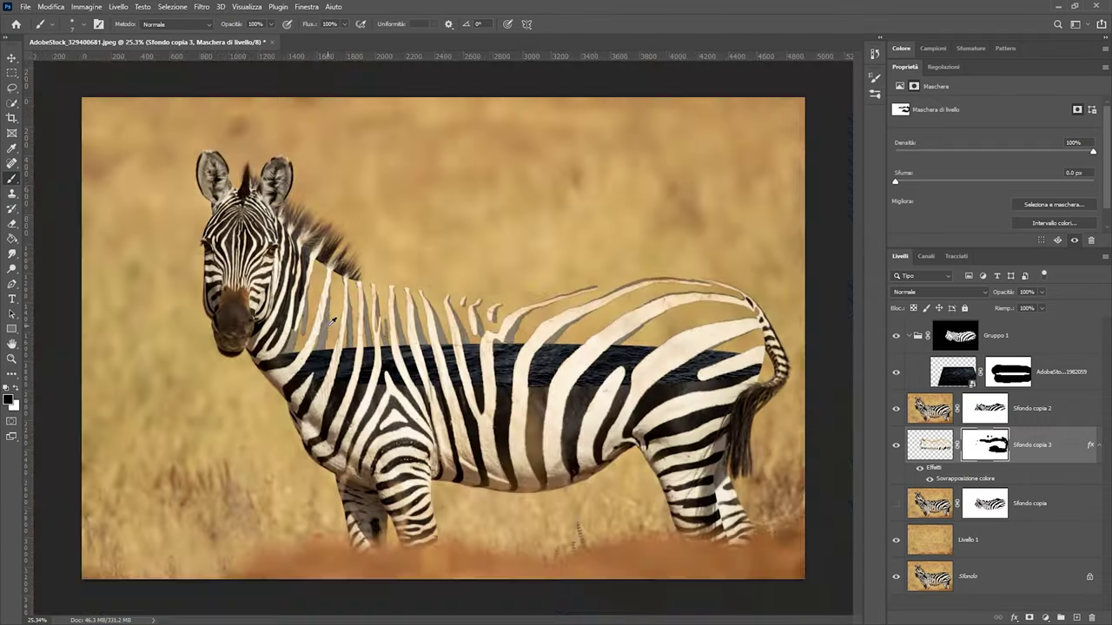
{"action": "scroll", "coordinate": [455, 347], "scroll_direction": "up", "scroll_amount": 3}
{"action": "scroll", "coordinate": [518, 383], "scroll_direction": "down", "scroll_amount": 1}
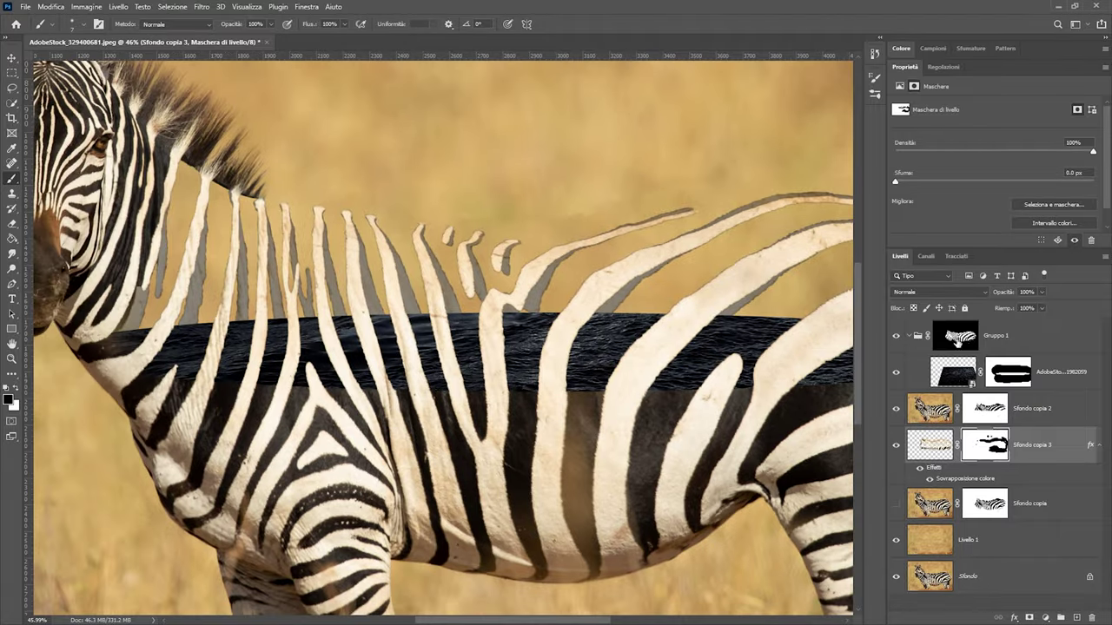
View the water layer's mask on its own and smudge its edges
{"action": "left_click", "coordinate": [1007, 372], "text": "alt"}
{"action": "left_click", "coordinate": [1008, 372], "text": "alt"}
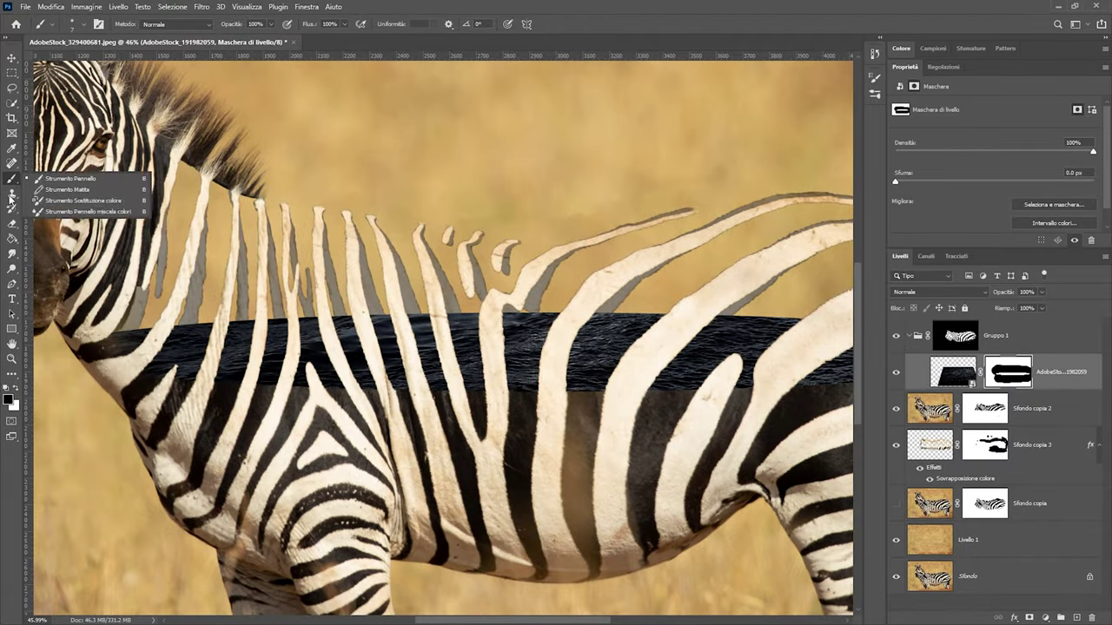
{"action": "left_click", "coordinate": [11, 254]}
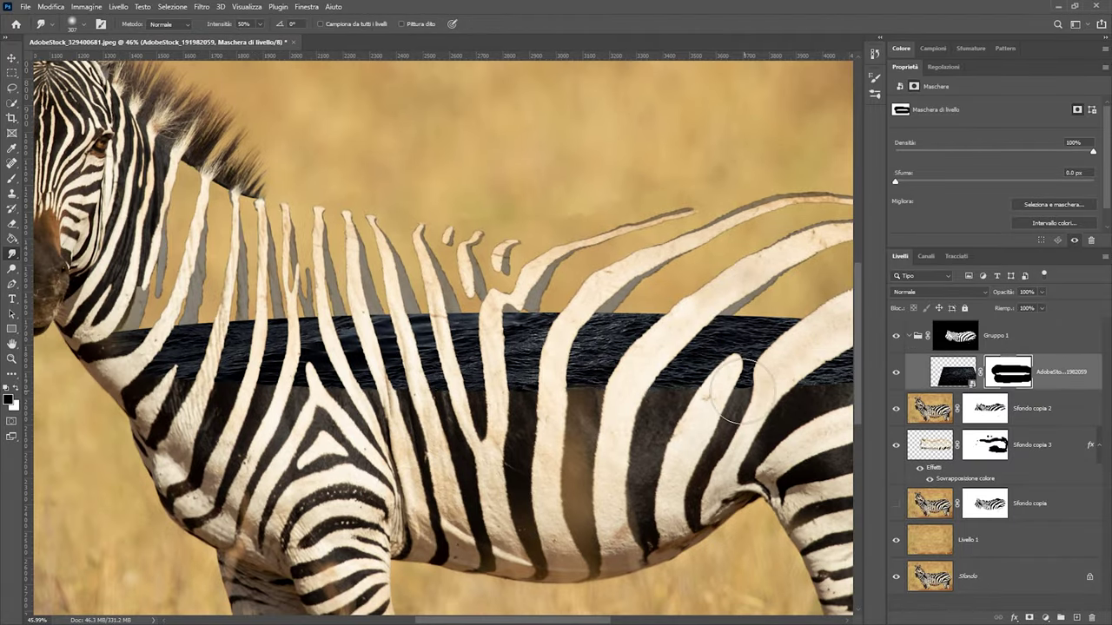
{"action": "scroll", "coordinate": [417, 383], "scroll_direction": "up", "scroll_amount": 3}
{"action": "scroll", "coordinate": [96, 371], "scroll_direction": "down", "scroll_amount": 3}
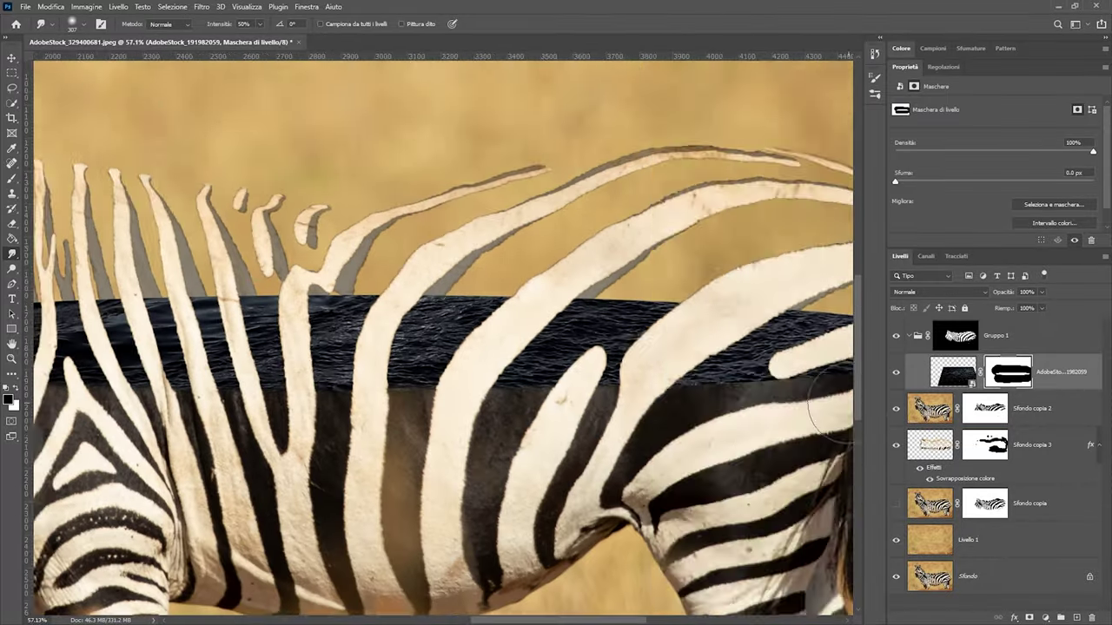
{"action": "scroll", "coordinate": [727, 362], "scroll_direction": "up", "scroll_amount": 4}
{"action": "scroll", "coordinate": [744, 347], "scroll_direction": "up", "scroll_amount": 1}
{"action": "scroll", "coordinate": [577, 398], "scroll_direction": "down", "scroll_amount": 5}
{"action": "scroll", "coordinate": [576, 398], "scroll_direction": "down", "scroll_amount": 3}
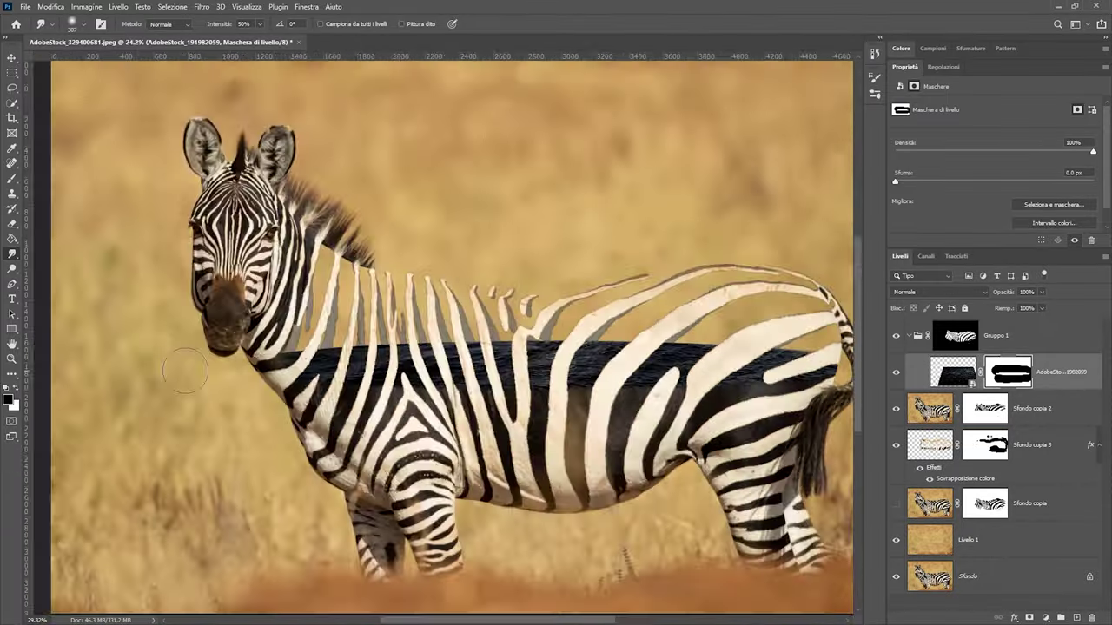
{"action": "scroll", "coordinate": [577, 397], "scroll_direction": "up", "scroll_amount": 1}
{"action": "scroll", "coordinate": [576, 398], "scroll_direction": "down", "scroll_amount": 2}
{"action": "scroll", "coordinate": [487, 243], "scroll_direction": "up", "scroll_amount": 6}
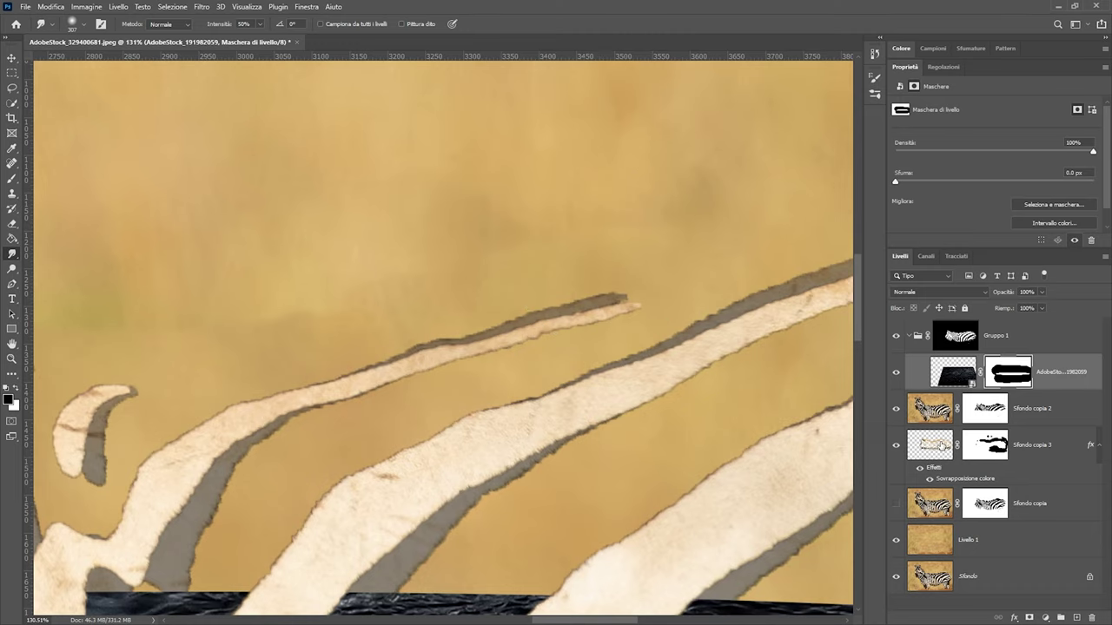
On Sfondo copia 3, lasso one upper-back shadow piece and warp it into a new curve
{"action": "left_click", "coordinate": [931, 445]}
{"action": "key", "text": "l"}
{"action": "left_click_drag", "start_coordinate": [335, 260], "coordinate": [330, 265]}
{"action": "key", "text": "ctrl+t"}
{"action": "key", "text": "Return"}
{"action": "scroll", "coordinate": [202, 407], "scroll_direction": "down", "scroll_amount": 2}
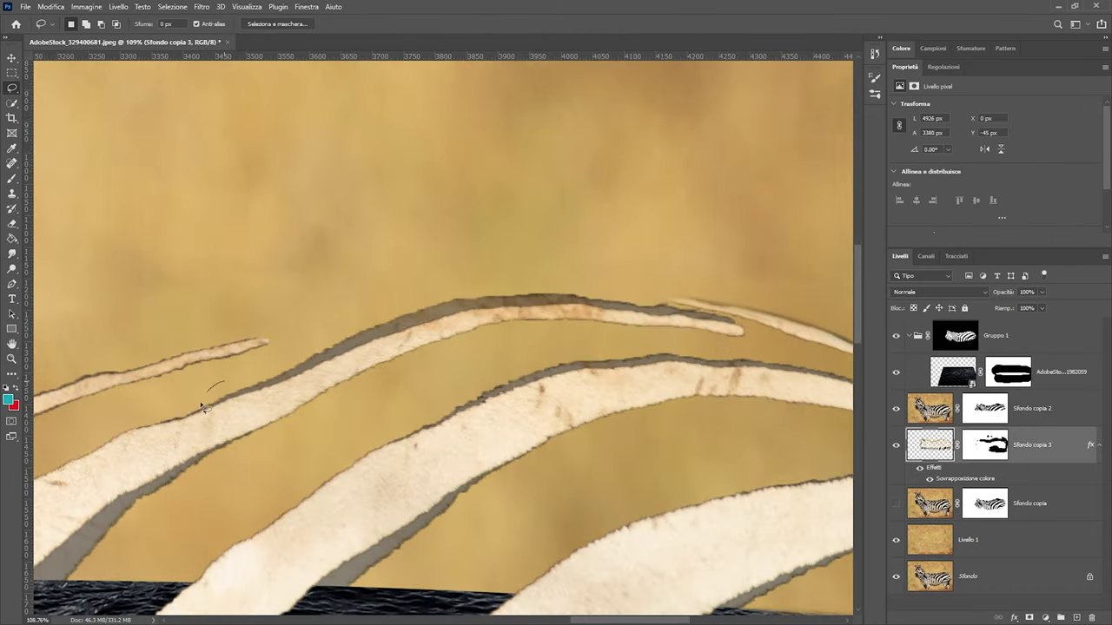
{"action": "key", "text": "ctrl+t"}
{"action": "left_click_drag", "start_coordinate": [427, 339], "coordinate": [558, 326]}
{"action": "key", "text": "Return"}
{"action": "scroll", "coordinate": [306, 396], "scroll_direction": "down", "scroll_amount": 4}
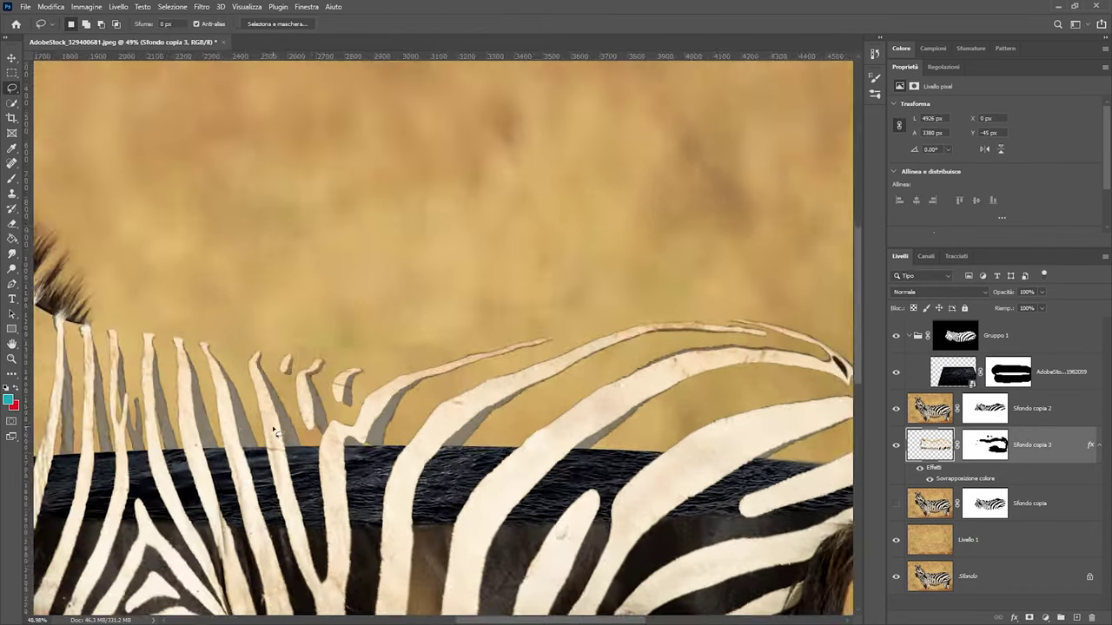
{"action": "scroll", "coordinate": [322, 442], "scroll_direction": "up", "scroll_amount": 4}
{"action": "scroll", "coordinate": [323, 442], "scroll_direction": "down", "scroll_amount": 4}
{"action": "scroll", "coordinate": [322, 442], "scroll_direction": "up", "scroll_amount": 2}
Touch up the layer mask in black and white, then add a new empty Livello 2 layer
{"action": "key", "text": "alt+bracketright"}
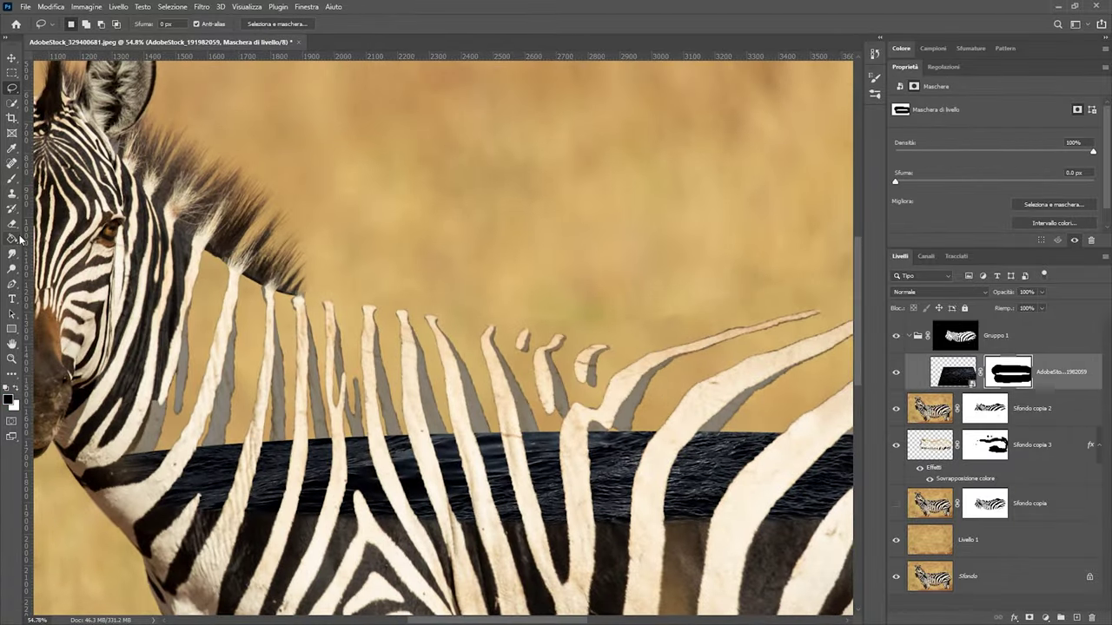
{"action": "scroll", "coordinate": [755, 439], "scroll_direction": "right", "scroll_amount": 5}
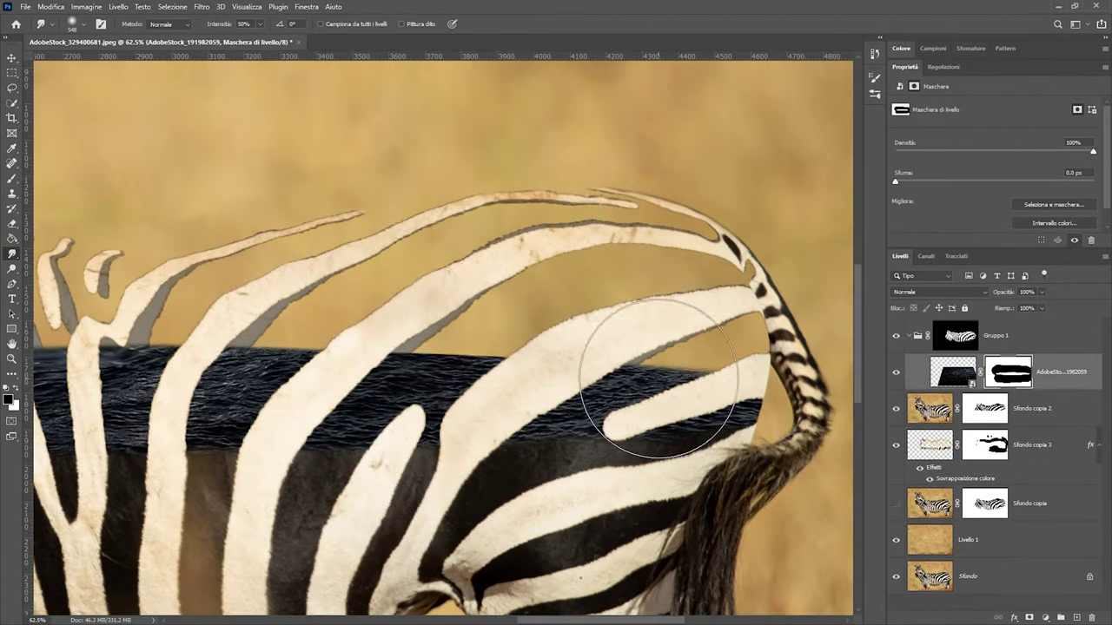
{"action": "scroll", "coordinate": [360, 339], "scroll_direction": "up", "scroll_amount": 5}
{"action": "key", "text": "alt+bracketleft"}
{"action": "scroll", "coordinate": [370, 346], "scroll_direction": "down", "scroll_amount": 2}
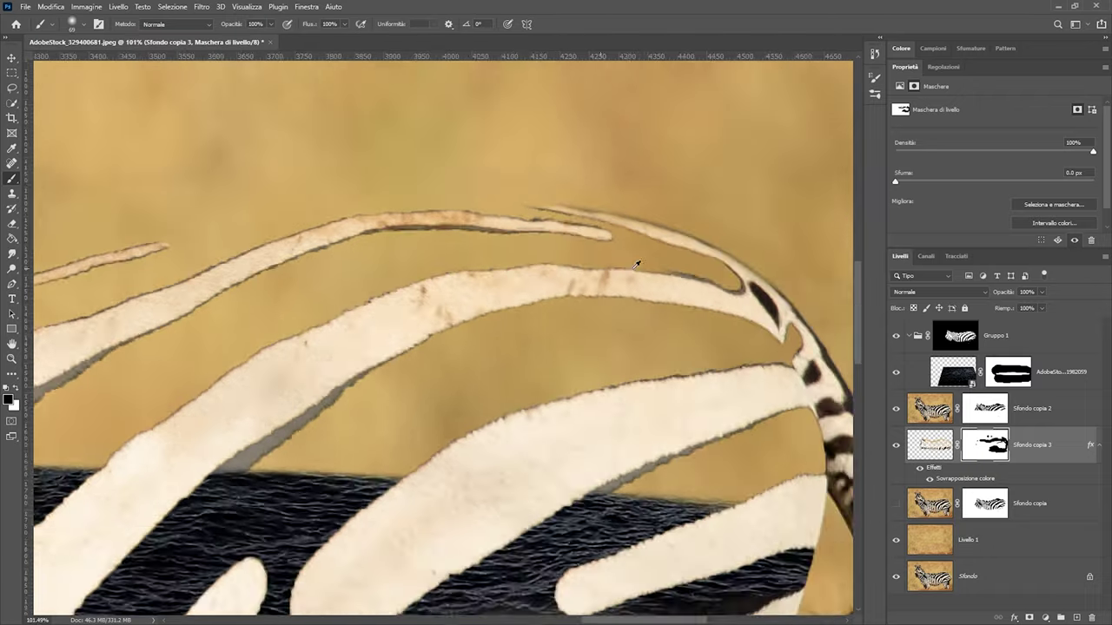
{"action": "scroll", "coordinate": [365, 338], "scroll_direction": "down", "scroll_amount": 2}
{"action": "scroll", "coordinate": [356, 322], "scroll_direction": "down", "scroll_amount": 2}
{"action": "scroll", "coordinate": [346, 295], "scroll_direction": "up", "scroll_amount": 8}
{"action": "scroll", "coordinate": [345, 292], "scroll_direction": "down", "scroll_amount": 3}
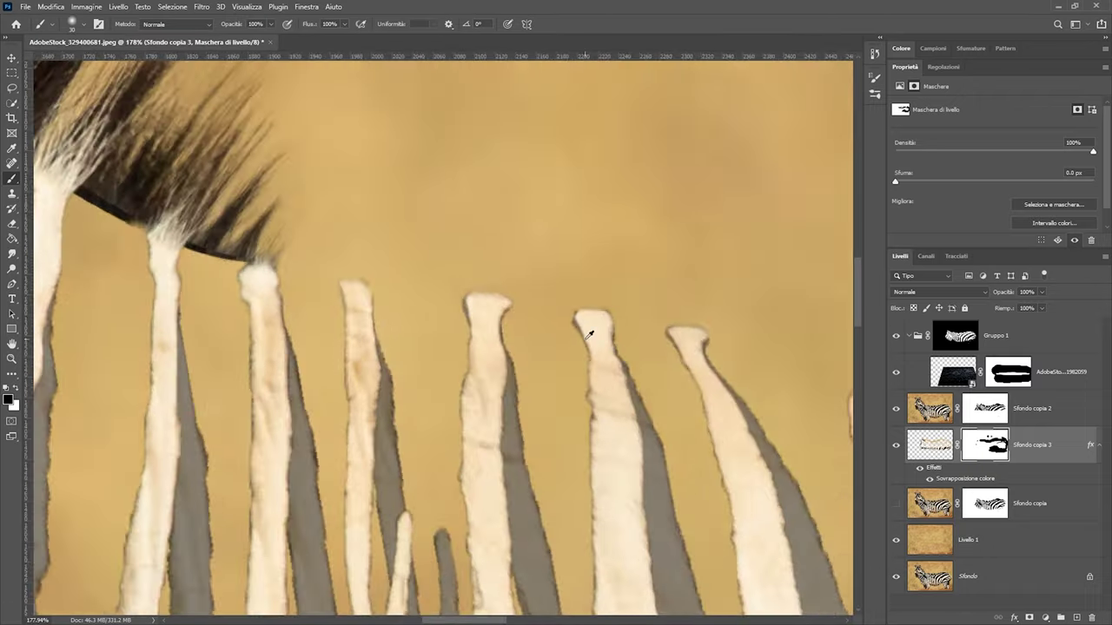
{"action": "scroll", "coordinate": [588, 322], "scroll_direction": "down", "scroll_amount": 2}
{"action": "scroll", "coordinate": [571, 281], "scroll_direction": "down", "scroll_amount": 2}
{"action": "scroll", "coordinate": [682, 420], "scroll_direction": "up", "scroll_amount": 2}
{"action": "scroll", "coordinate": [682, 421], "scroll_direction": "down", "scroll_amount": 2}
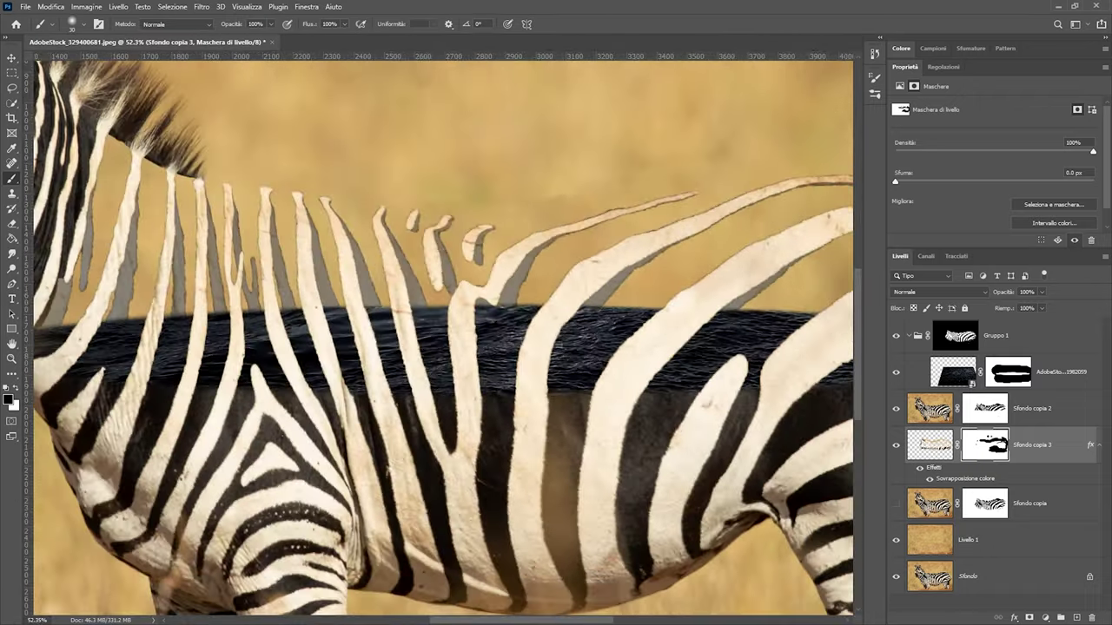
{"action": "scroll", "coordinate": [681, 420], "scroll_direction": "down", "scroll_amount": 1}
{"action": "scroll", "coordinate": [682, 420], "scroll_direction": "down", "scroll_amount": 2}
{"action": "key", "text": "ctrl+shift+alt+n"}
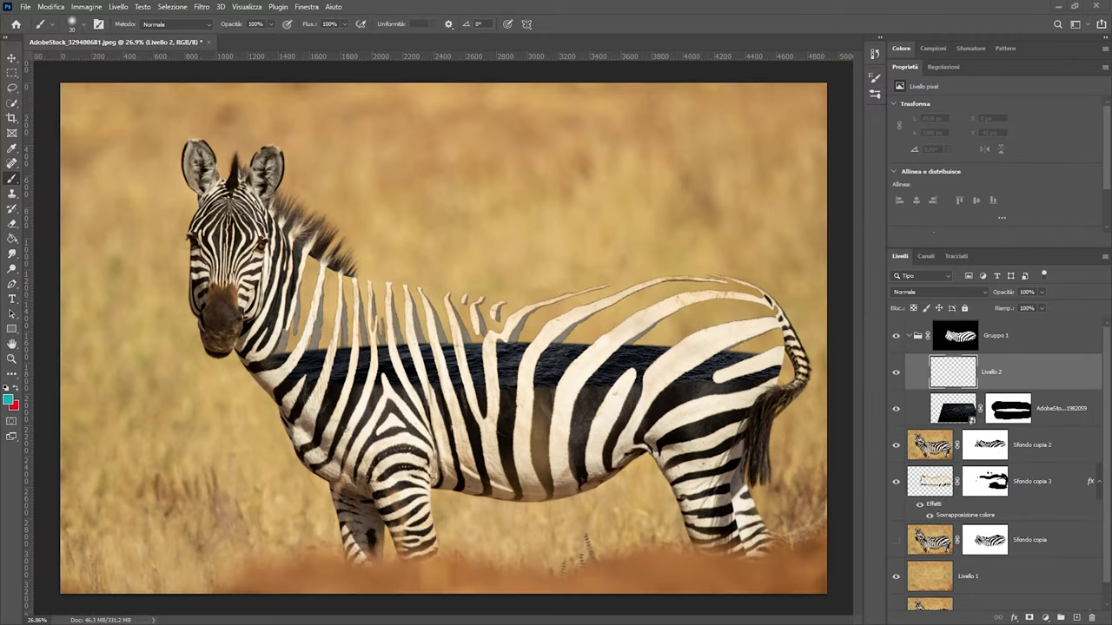
Stamp all visible content into Livello 2
{"action": "scroll", "coordinate": [676, 224], "scroll_direction": "up", "scroll_amount": 2}
{"action": "scroll", "coordinate": [676, 224], "scroll_direction": "down", "scroll_amount": 3}
{"action": "key", "text": "ctrl+shift+bracketright"}
{"action": "key", "text": "ctrl+shift+alt+e"}
Darken the merged layer with the Camera Raw Filter, lowering Blacks to -81
{"action": "left_click", "coordinate": [87, 6]}
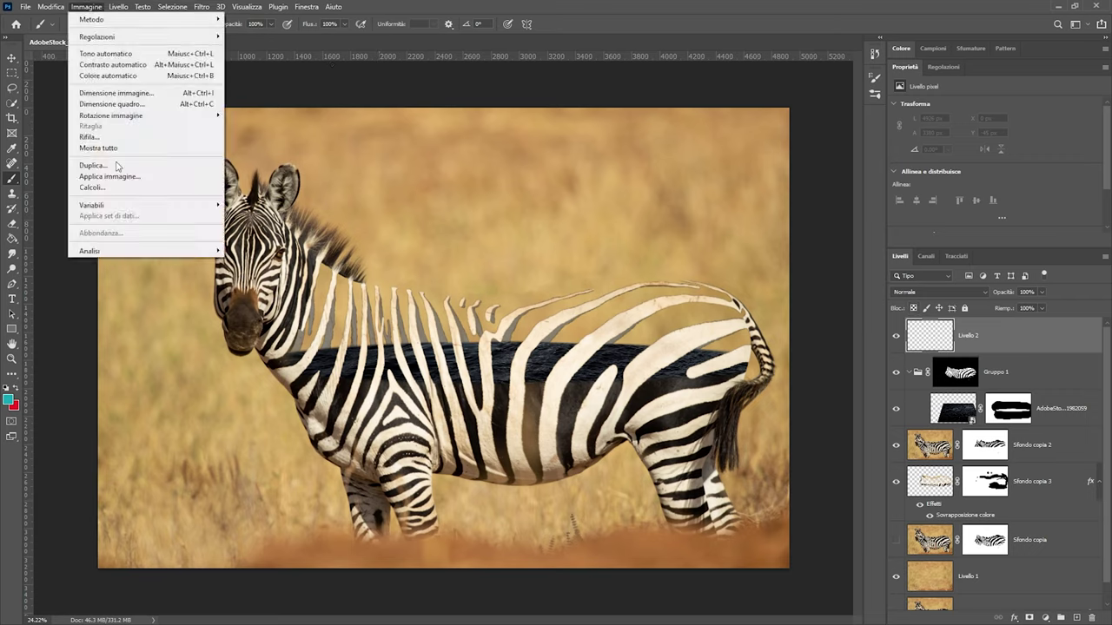
{"action": "left_click", "coordinate": [224, 71]}
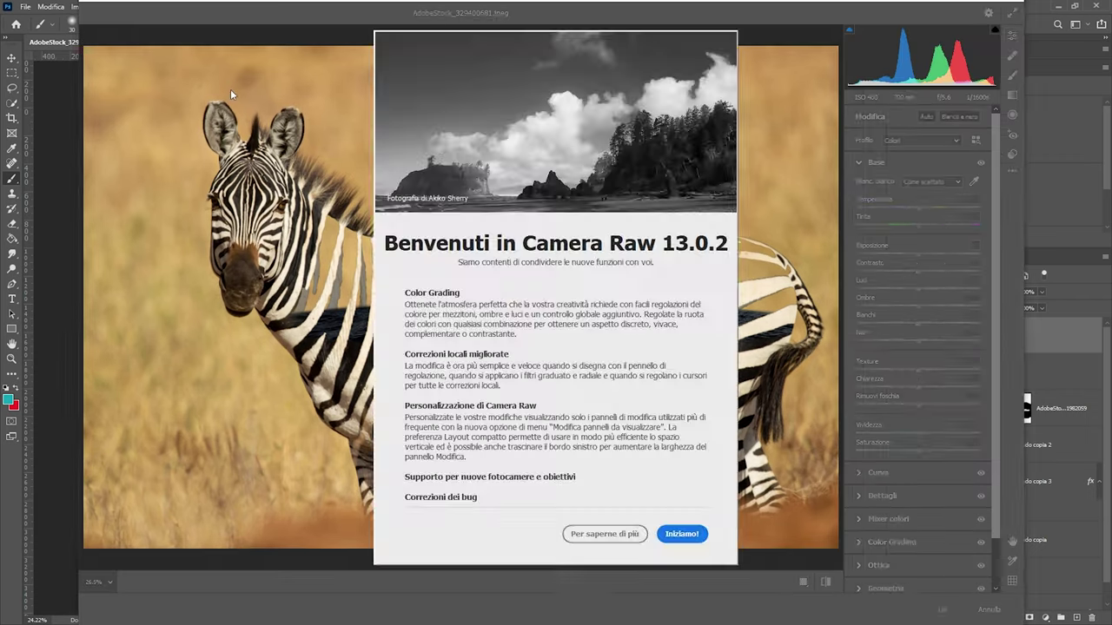
{"action": "left_click", "coordinate": [680, 534]}
{"action": "left_click_drag", "start_coordinate": [919, 346], "coordinate": [880, 348]}
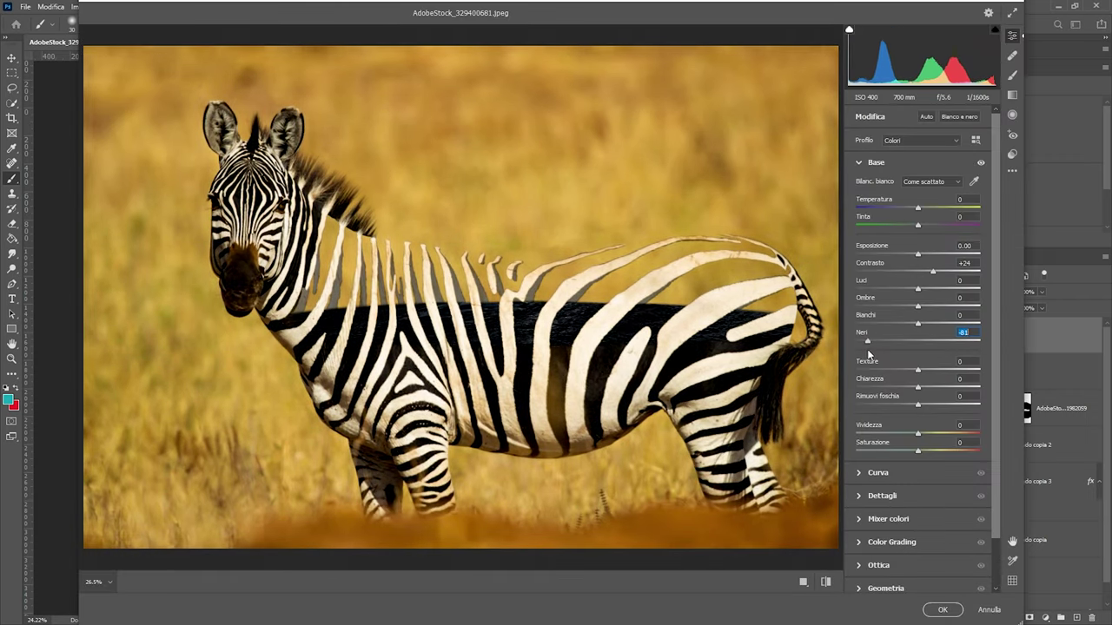
{"action": "left_click", "coordinate": [942, 610]}
Switch to white paint and select the water layer to add an exposure adjustment
{"action": "key", "text": "x"}
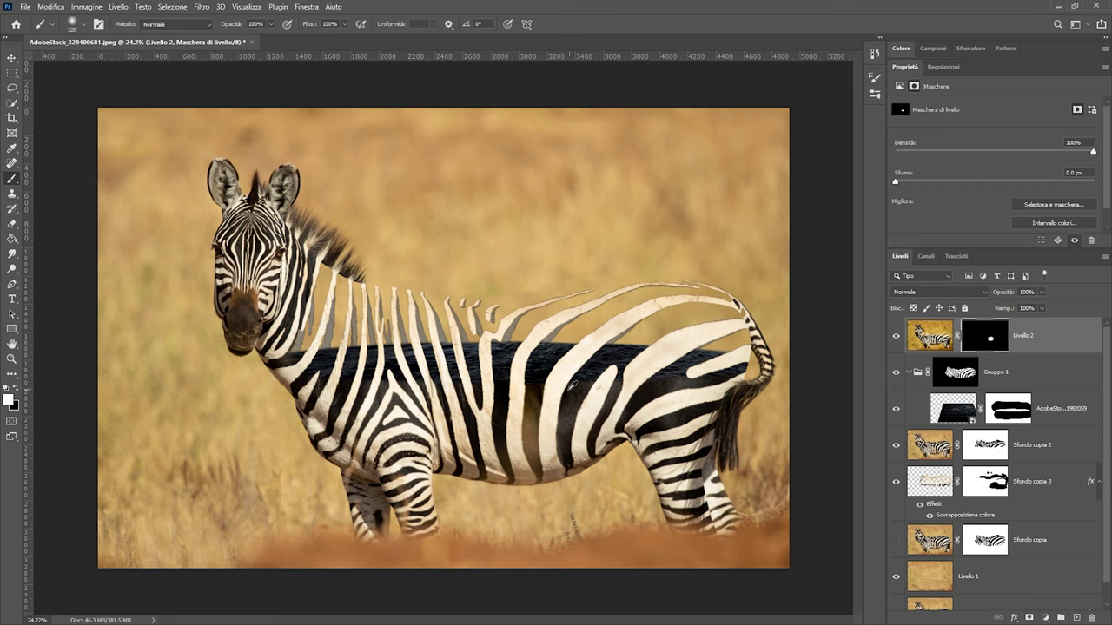
{"action": "scroll", "coordinate": [516, 448], "scroll_direction": "up", "scroll_amount": 3}
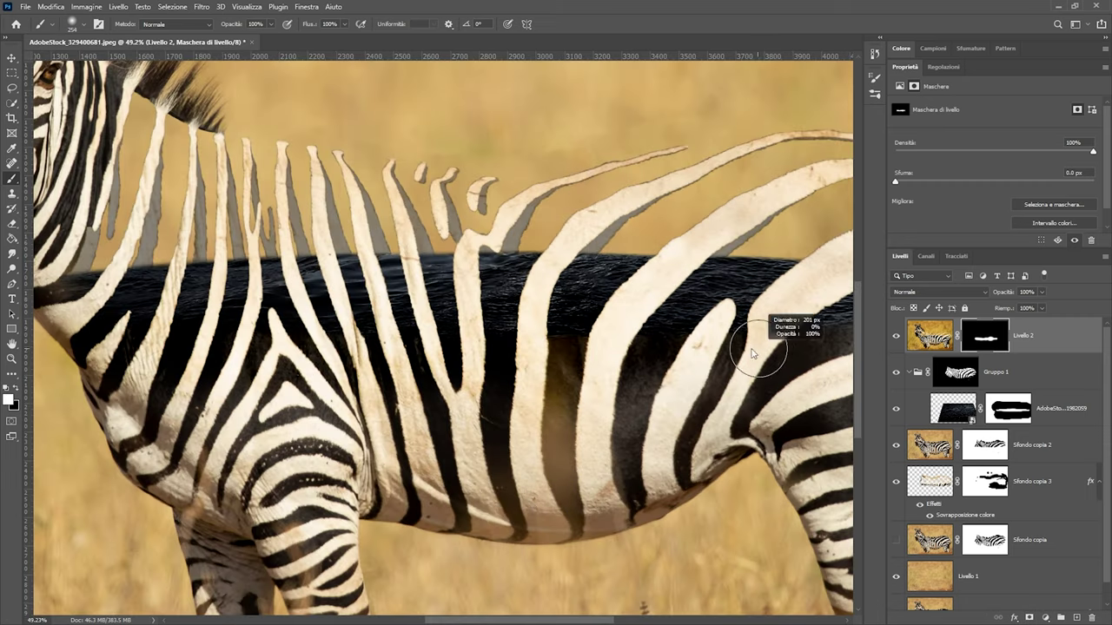
{"action": "left_click", "coordinate": [952, 408]}
{"action": "left_click", "coordinate": [202, 6]}
Raise the Exposure gamma to brighten the water, comparing it and Sfondo copia 2 on and off
{"action": "left_click_drag", "start_coordinate": [947, 179], "coordinate": [965, 181]}
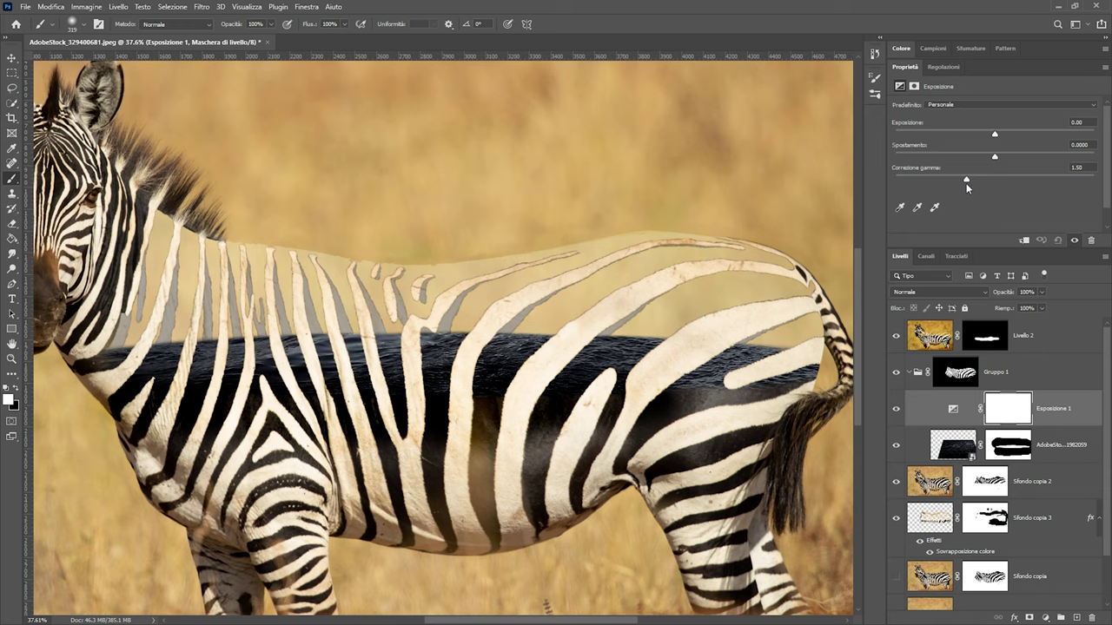
{"action": "left_click", "coordinate": [897, 416]}
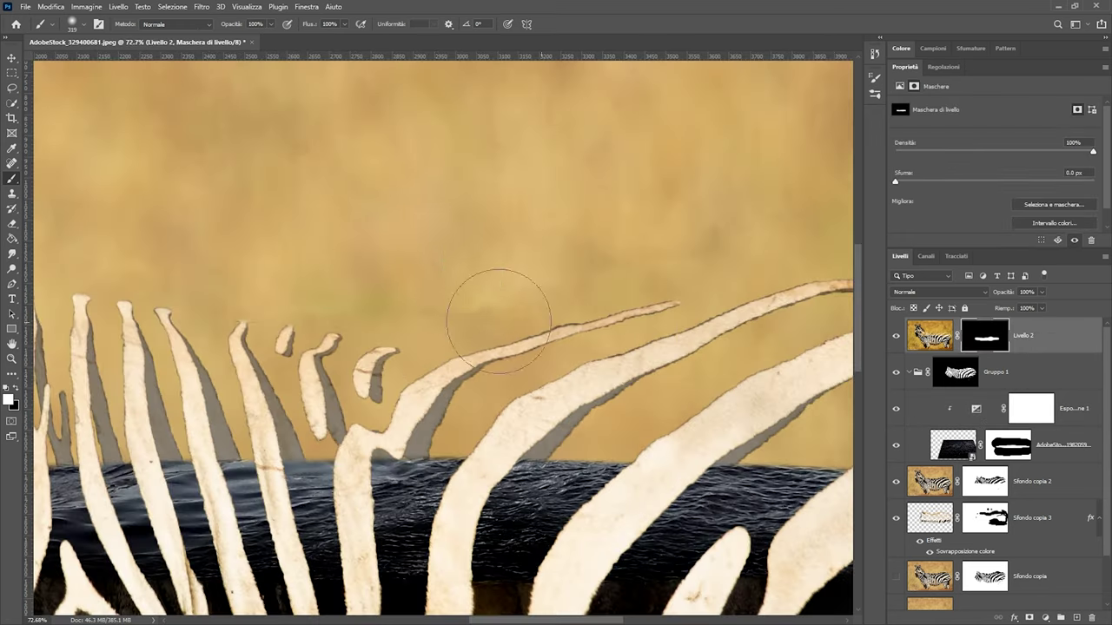
{"action": "left_click", "coordinate": [1004, 488]}
{"action": "scroll", "coordinate": [898, 564], "scroll_direction": "down", "scroll_amount": 2}
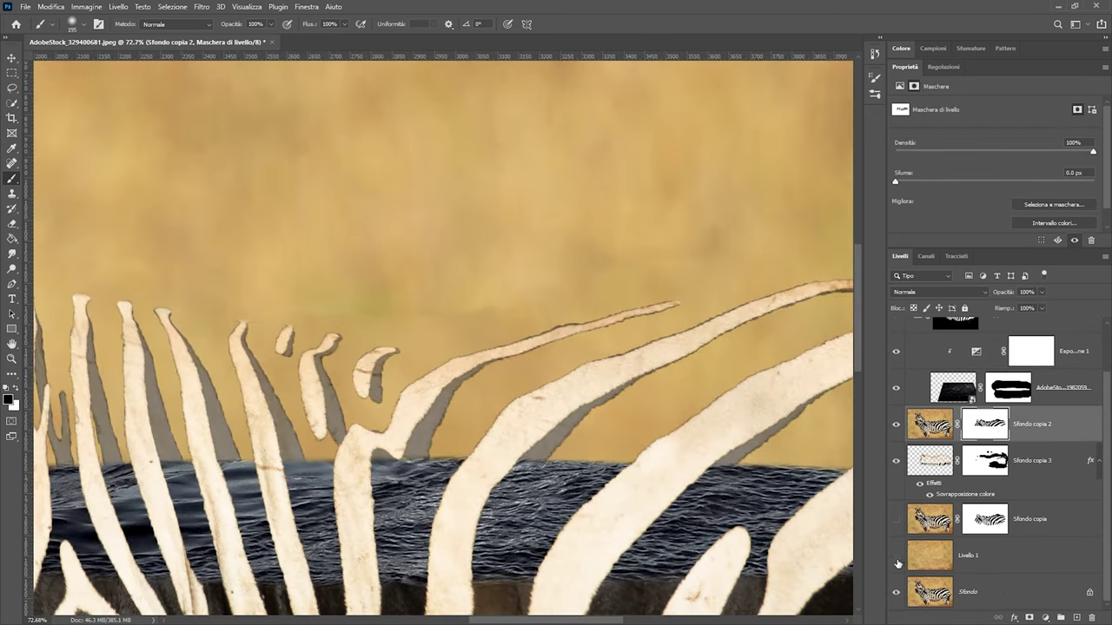
{"action": "left_click", "coordinate": [896, 424]}
{"action": "left_click", "coordinate": [896, 424]}
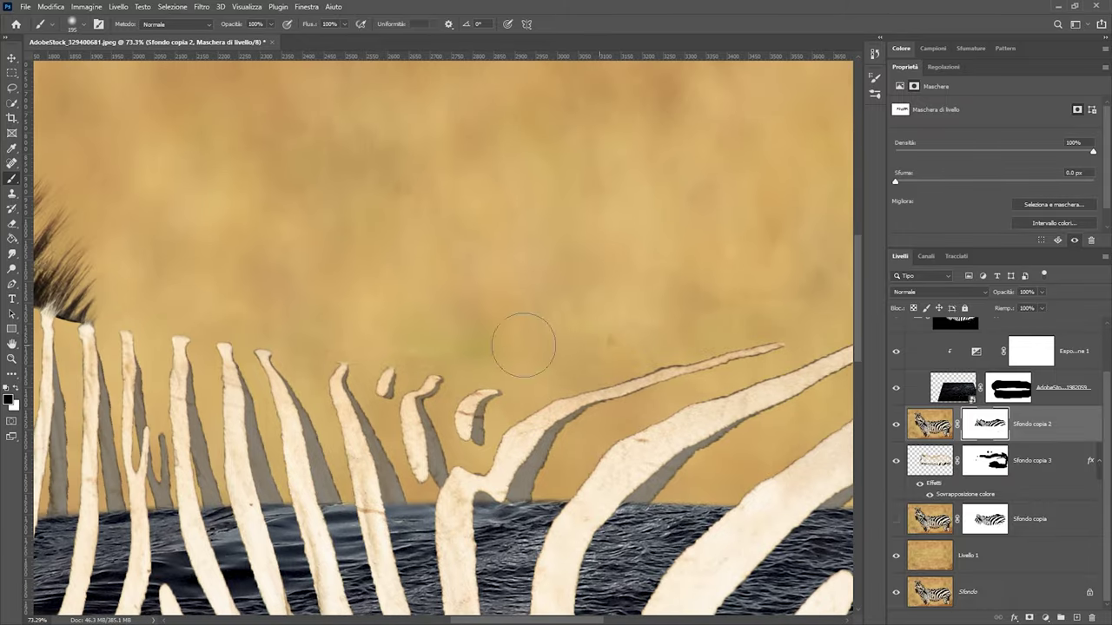
Paint on Livello 2's layer mask to refine the water area
{"action": "left_click", "coordinate": [984, 461]}
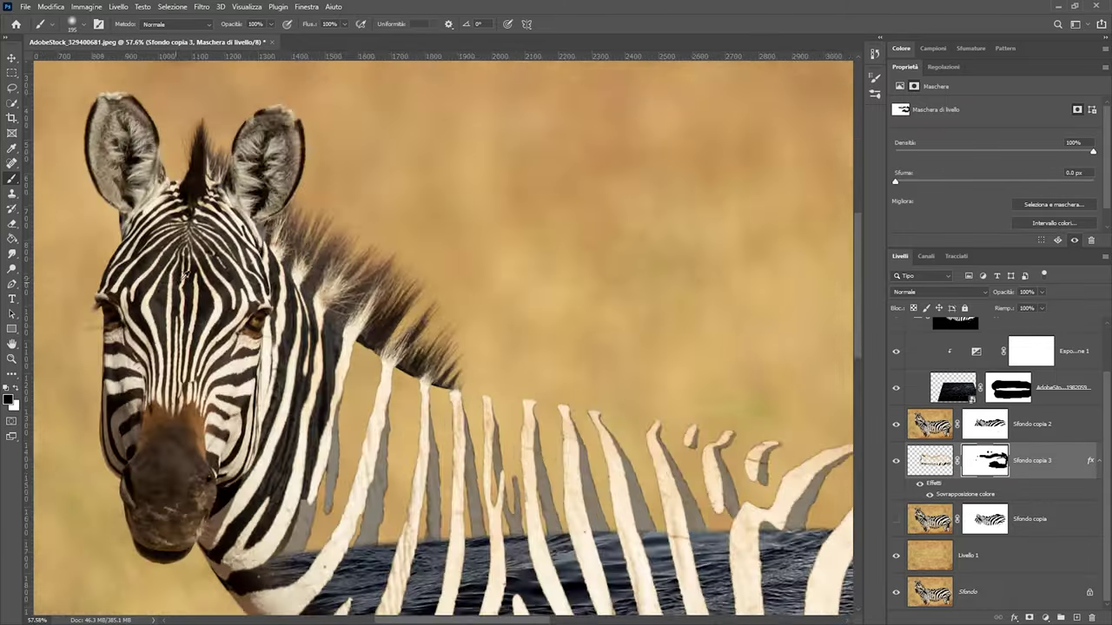
{"action": "left_click", "coordinate": [984, 335]}
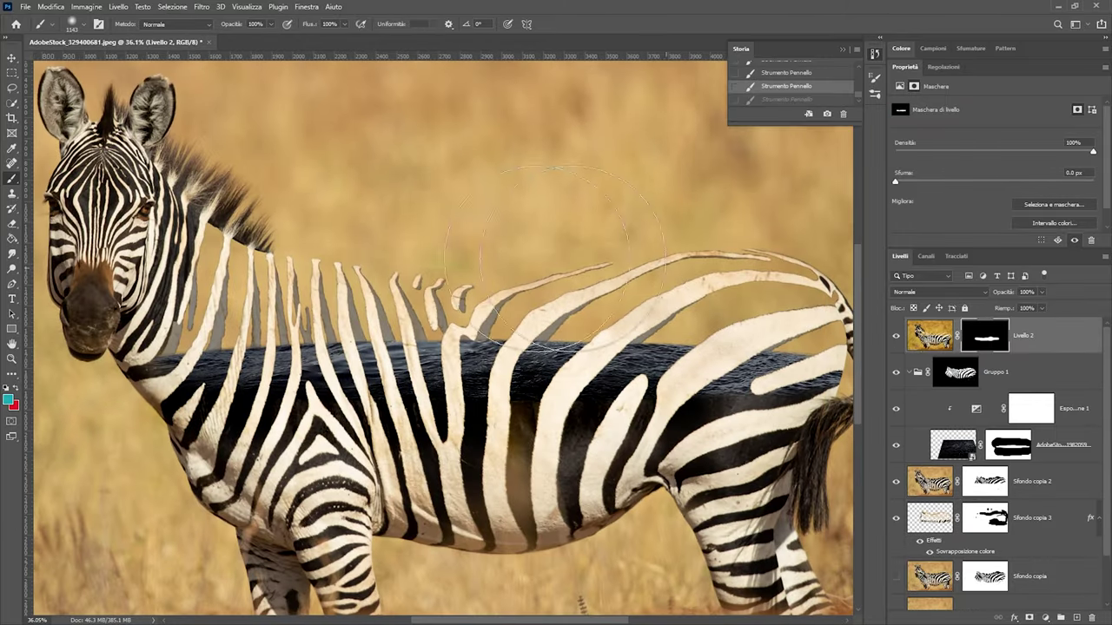
{"action": "left_click_drag", "start_coordinate": [486, 339], "coordinate": [582, 385]}
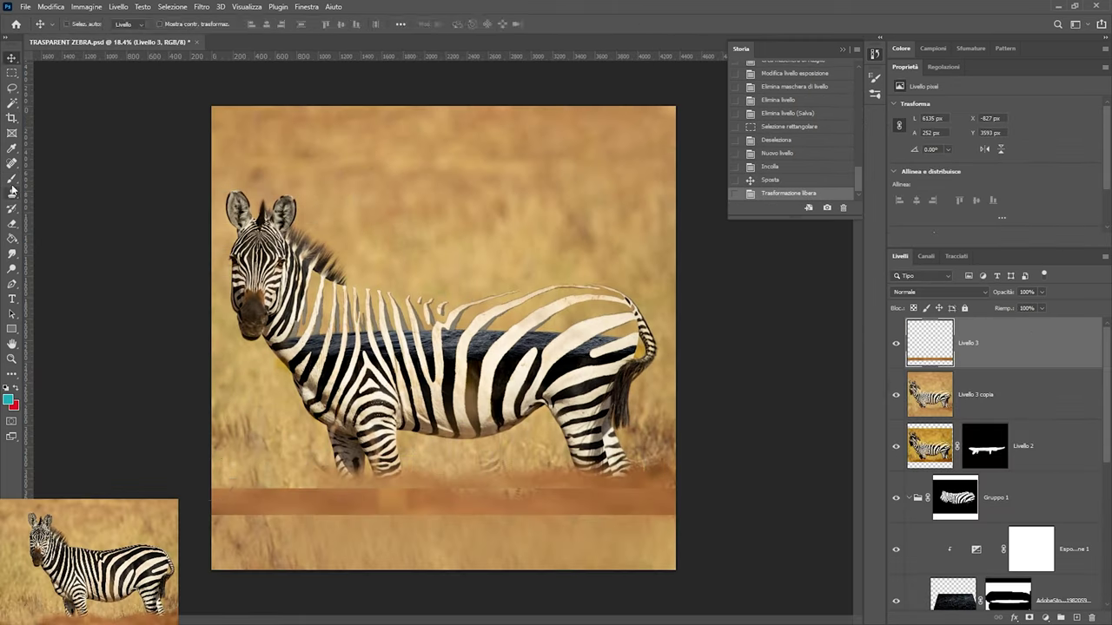
Add a layer mask to the active layer
{"action": "left_click", "coordinate": [12, 181]}
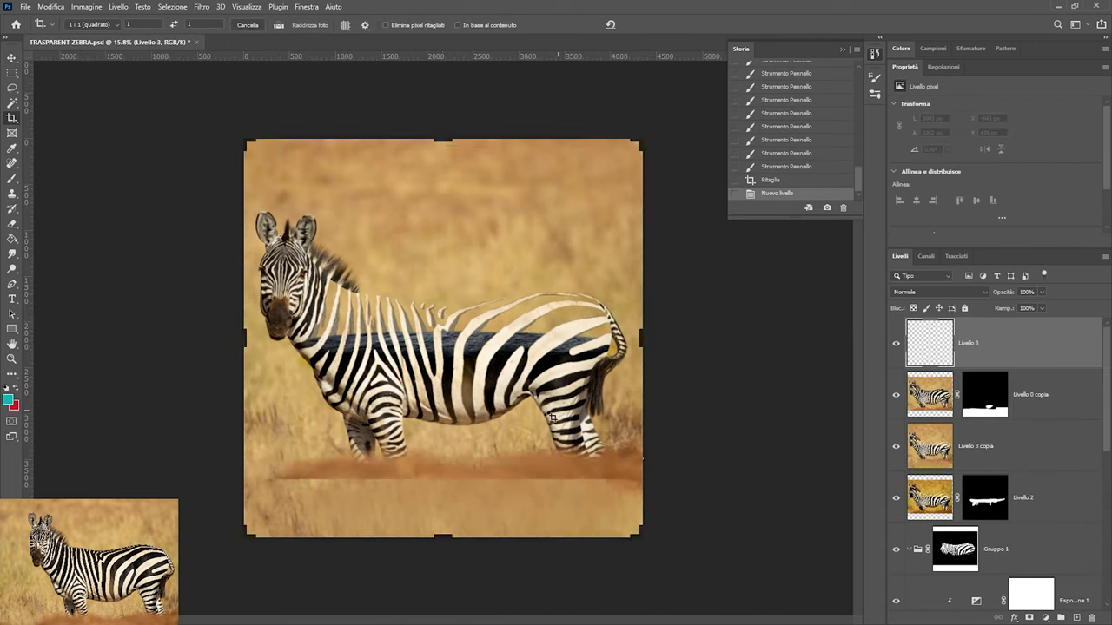
Shift the image within the 1:1 square crop, apply it, and trim the transparent top band
{"action": "left_click_drag", "start_coordinate": [433, 191], "coordinate": [460, 249]}
{"action": "key", "text": "Return"}
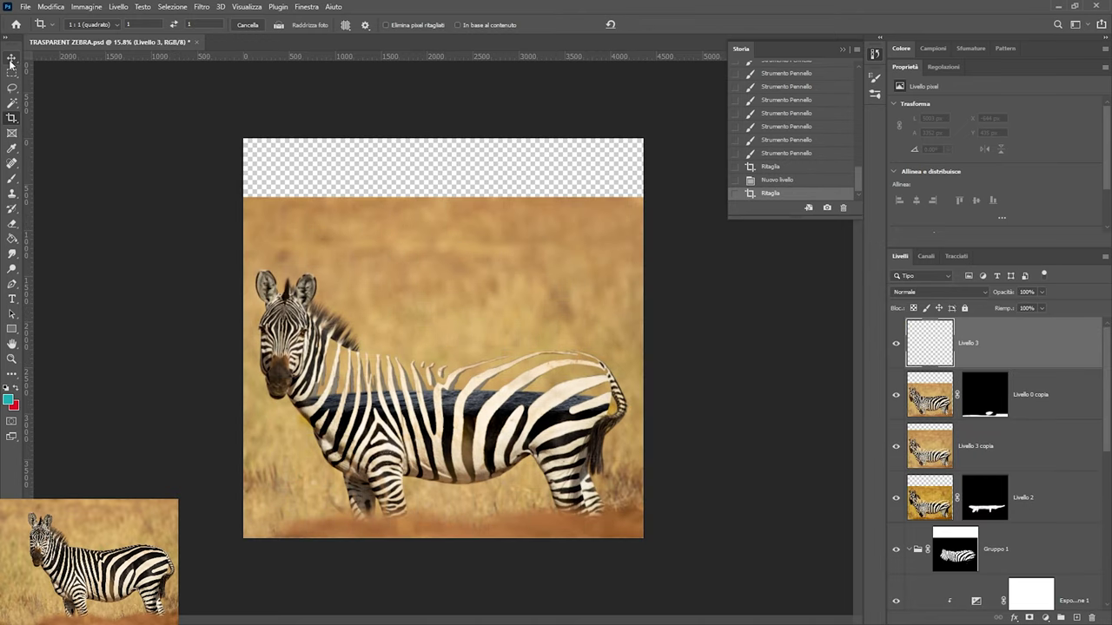
{"action": "left_click_drag", "start_coordinate": [442, 139], "coordinate": [442, 165]}
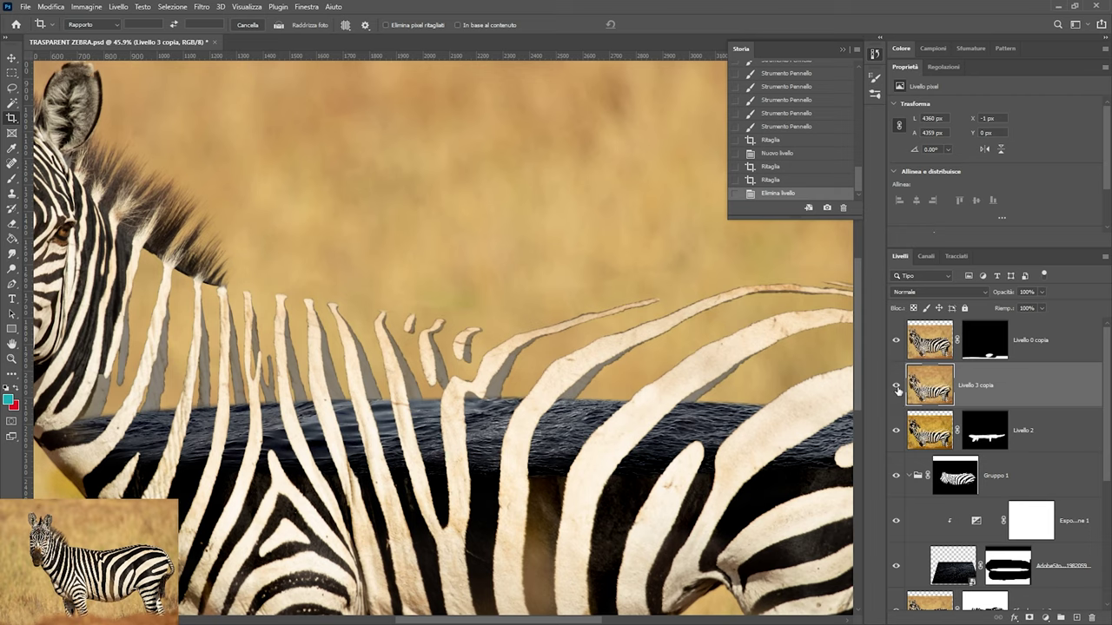
Delete the empty Livello 3 and give Livello 3 copia a white layer mask
{"action": "left_click_drag", "start_coordinate": [897, 430], "coordinate": [897, 475]}
{"action": "left_click", "coordinate": [1045, 617]}
{"action": "scroll", "coordinate": [438, 320], "scroll_direction": "up", "scroll_amount": 5}
{"action": "key", "text": "b"}
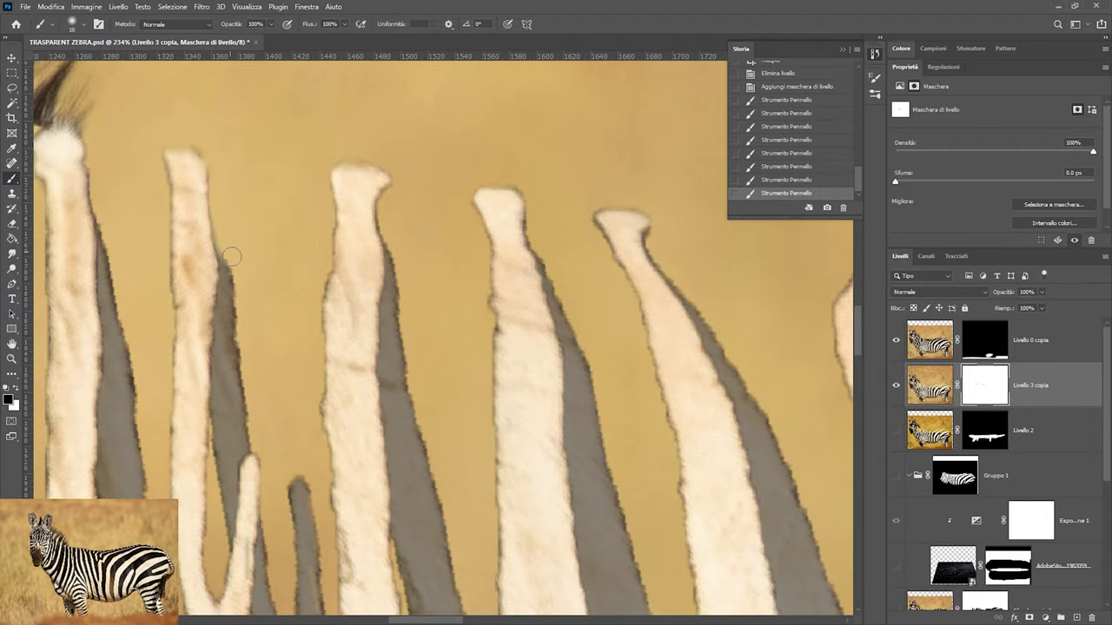
Zoom in on the peeling stripes, swap the brush to white, and load the saved stripe selection
{"action": "scroll", "coordinate": [231, 257], "scroll_direction": "down", "scroll_amount": 5}
{"action": "scroll", "coordinate": [417, 382], "scroll_direction": "up", "scroll_amount": 6}
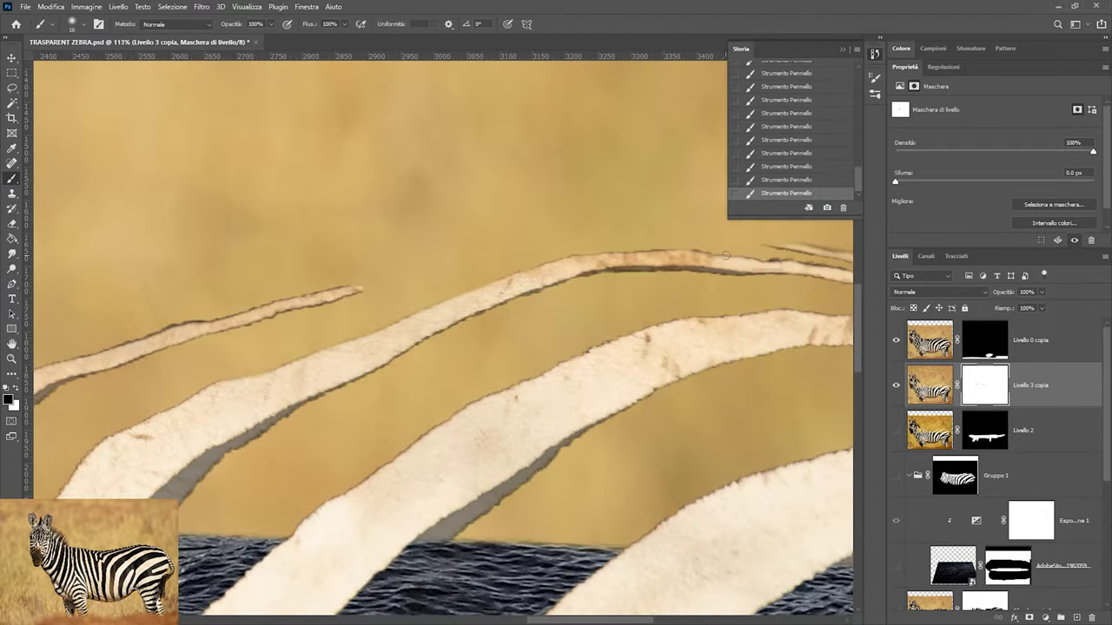
{"action": "scroll", "coordinate": [306, 319], "scroll_direction": "up", "scroll_amount": 4}
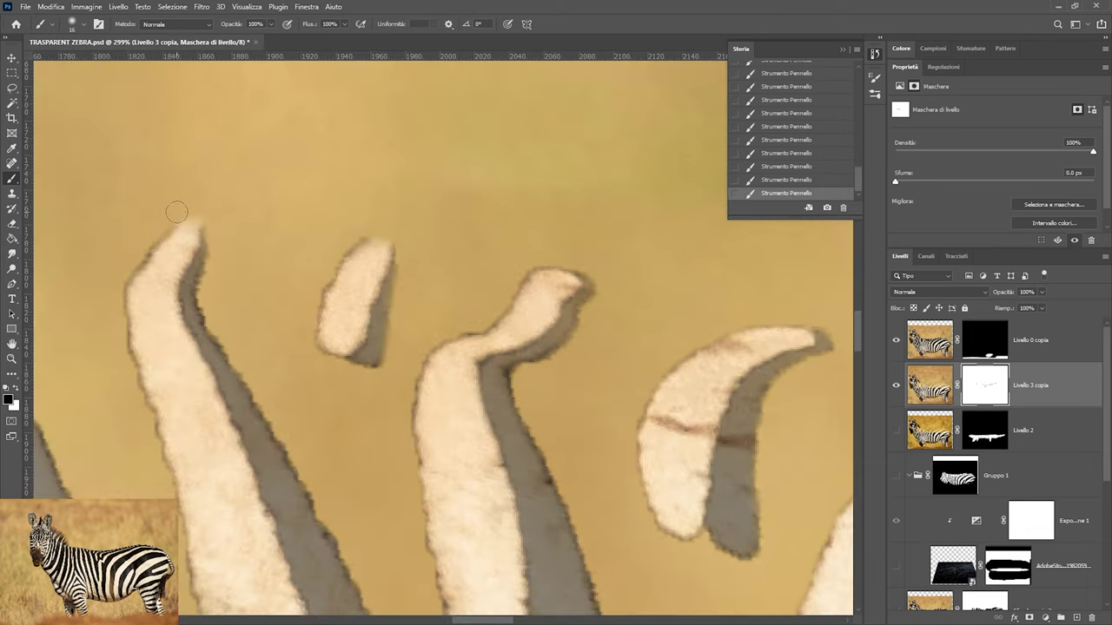
{"action": "scroll", "coordinate": [232, 163], "scroll_direction": "down", "scroll_amount": 1}
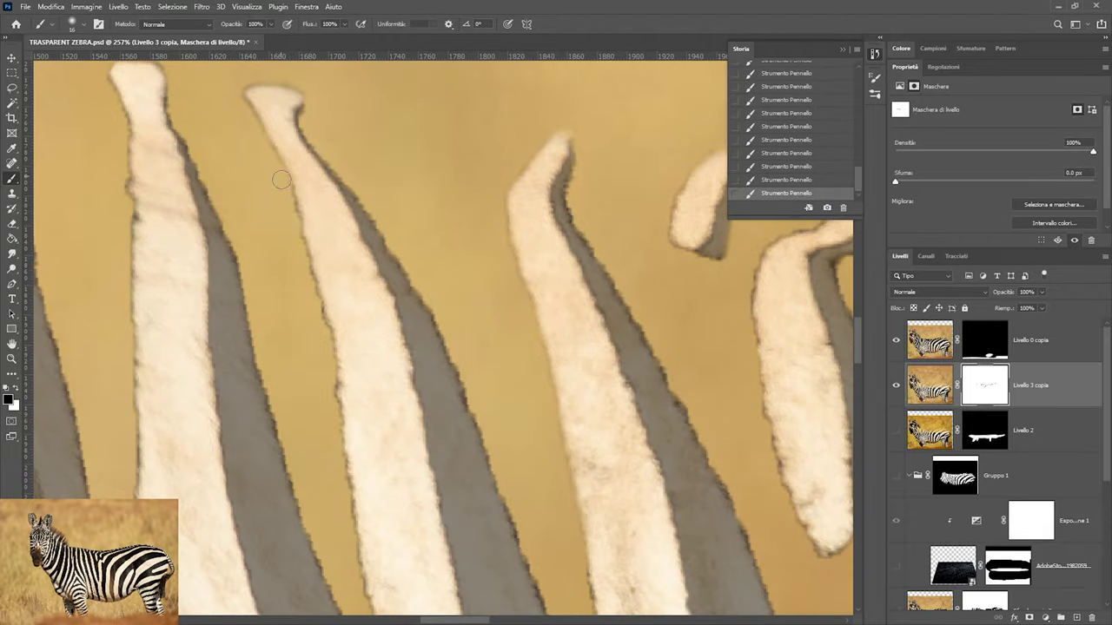
{"action": "scroll", "coordinate": [318, 254], "scroll_direction": "down", "scroll_amount": 3}
{"action": "scroll", "coordinate": [370, 533], "scroll_direction": "down", "scroll_amount": 3}
{"action": "scroll", "coordinate": [385, 356], "scroll_direction": "up", "scroll_amount": 3}
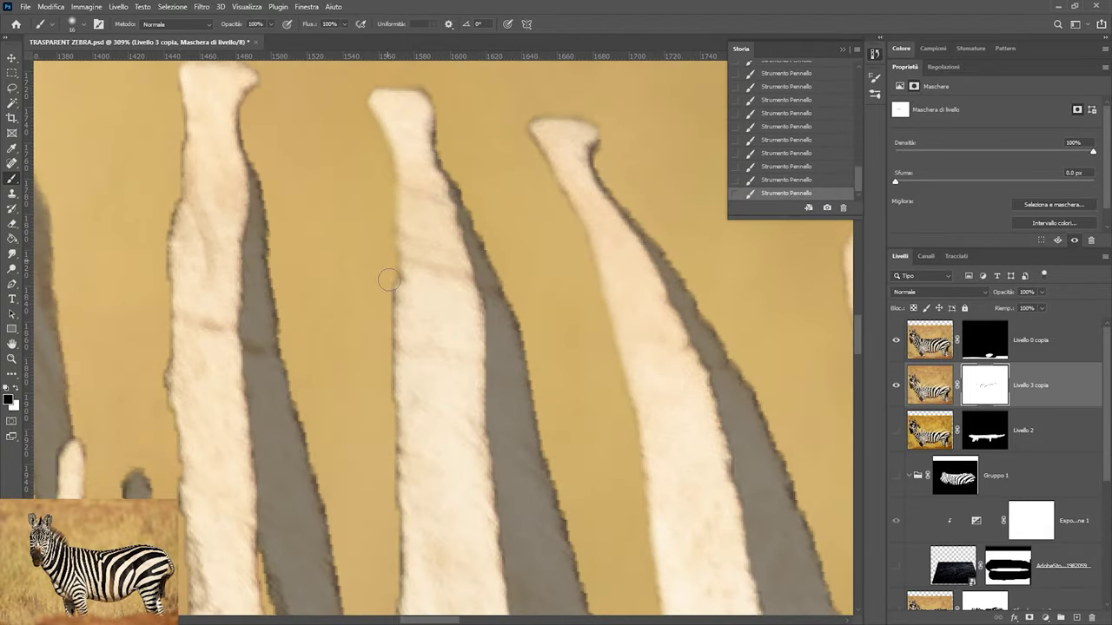
{"action": "scroll", "coordinate": [395, 512], "scroll_direction": "up", "scroll_amount": 1}
{"action": "scroll", "coordinate": [395, 512], "scroll_direction": "down", "scroll_amount": 3}
{"action": "scroll", "coordinate": [373, 469], "scroll_direction": "up", "scroll_amount": 2}
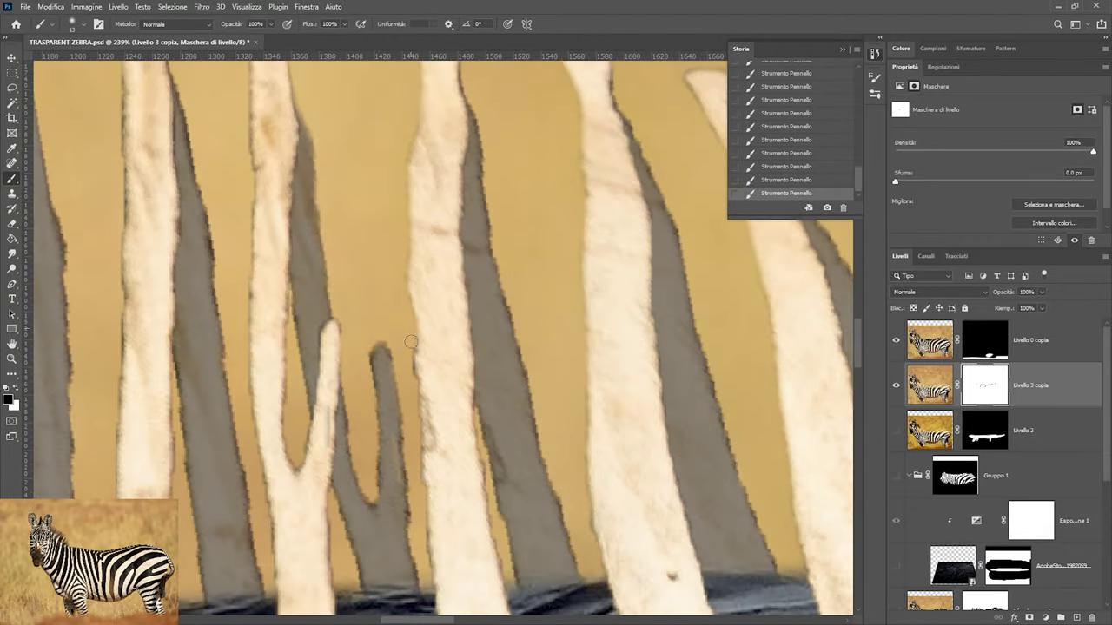
{"action": "scroll", "coordinate": [356, 443], "scroll_direction": "up", "scroll_amount": 1}
{"action": "scroll", "coordinate": [352, 431], "scroll_direction": "up", "scroll_amount": 1}
{"action": "scroll", "coordinate": [352, 431], "scroll_direction": "down", "scroll_amount": 3}
{"action": "scroll", "coordinate": [346, 262], "scroll_direction": "up", "scroll_amount": 2}
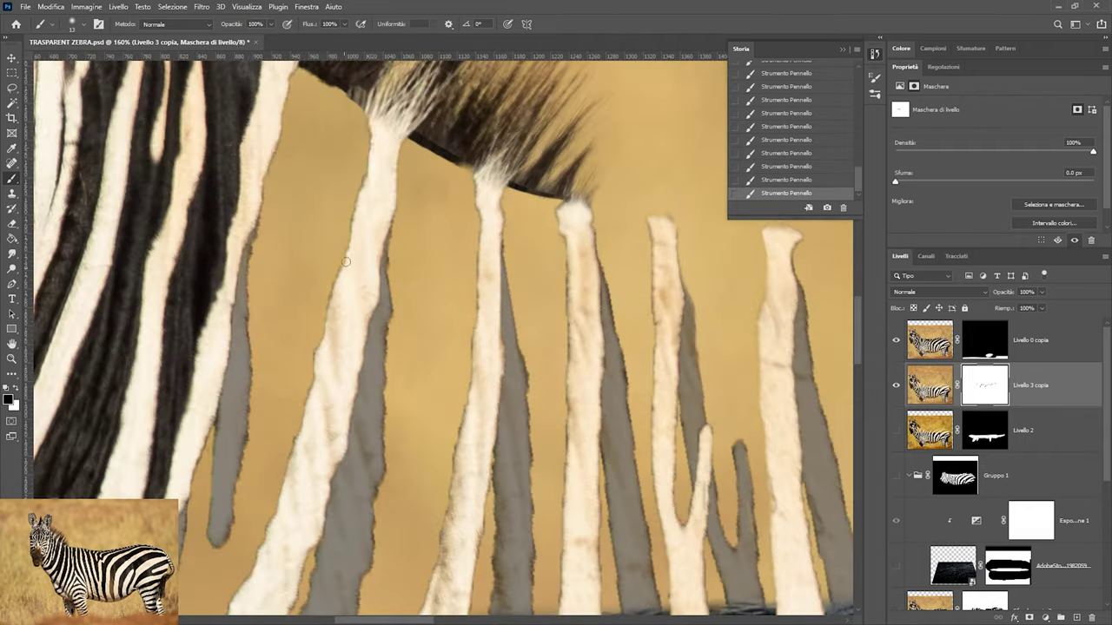
{"action": "scroll", "coordinate": [303, 408], "scroll_direction": "down", "scroll_amount": 2}
{"action": "scroll", "coordinate": [347, 373], "scroll_direction": "down", "scroll_amount": 2}
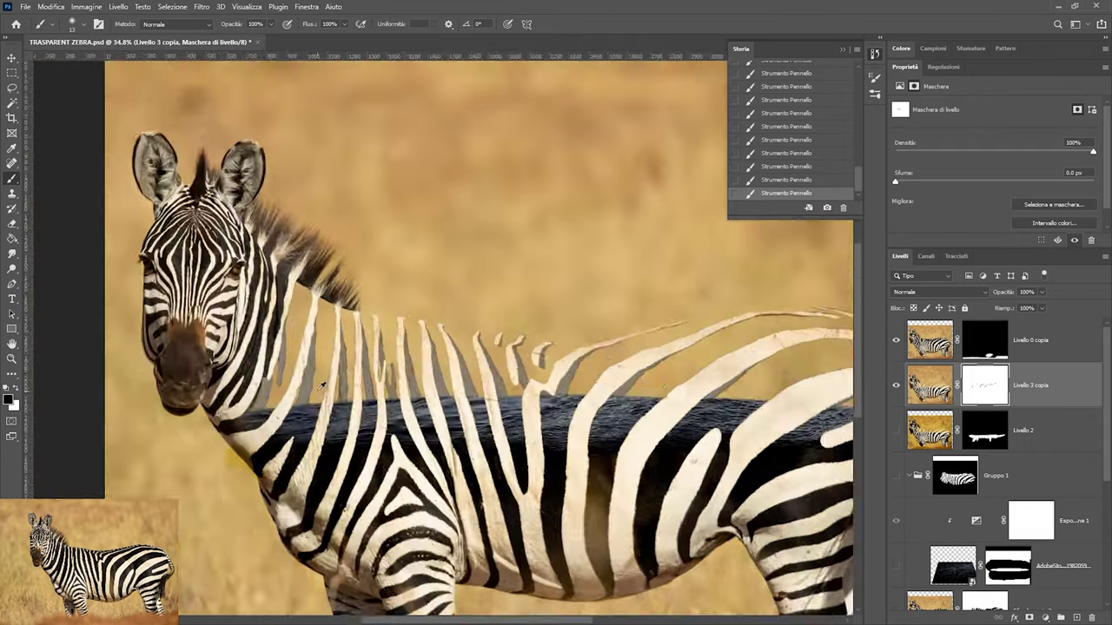
{"action": "scroll", "coordinate": [521, 322], "scroll_direction": "up", "scroll_amount": 3}
{"action": "scroll", "coordinate": [555, 310], "scroll_direction": "up", "scroll_amount": 1}
{"action": "scroll", "coordinate": [555, 310], "scroll_direction": "down", "scroll_amount": 1}
{"action": "scroll", "coordinate": [434, 330], "scroll_direction": "down", "scroll_amount": 3}
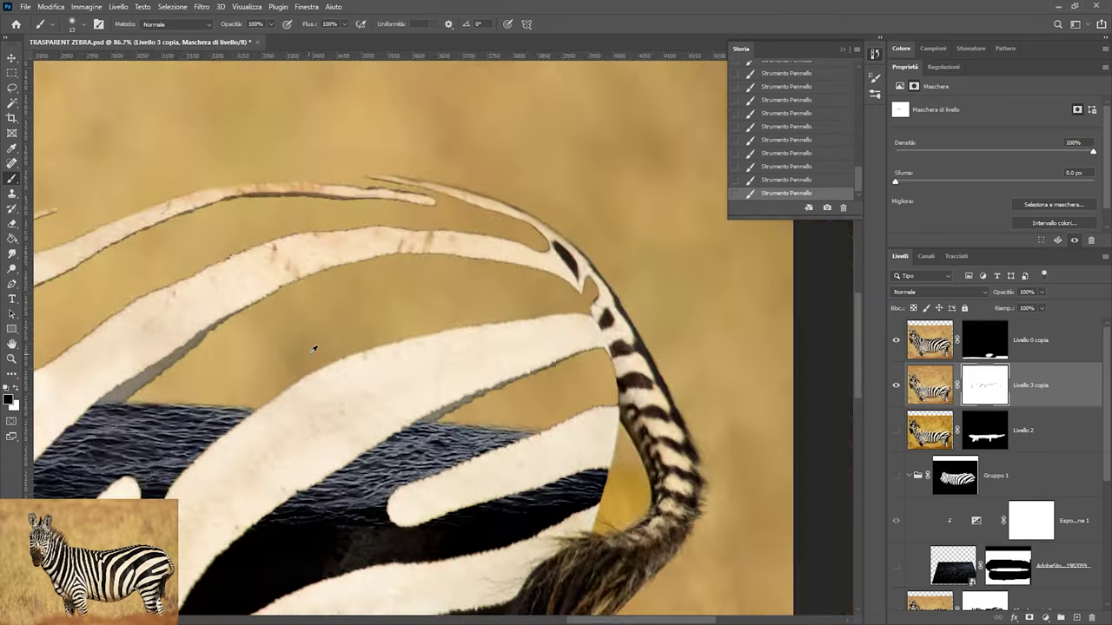
{"action": "scroll", "coordinate": [312, 345], "scroll_direction": "up", "scroll_amount": 2}
{"action": "scroll", "coordinate": [147, 419], "scroll_direction": "down", "scroll_amount": 3}
{"action": "scroll", "coordinate": [614, 286], "scroll_direction": "up", "scroll_amount": 5}
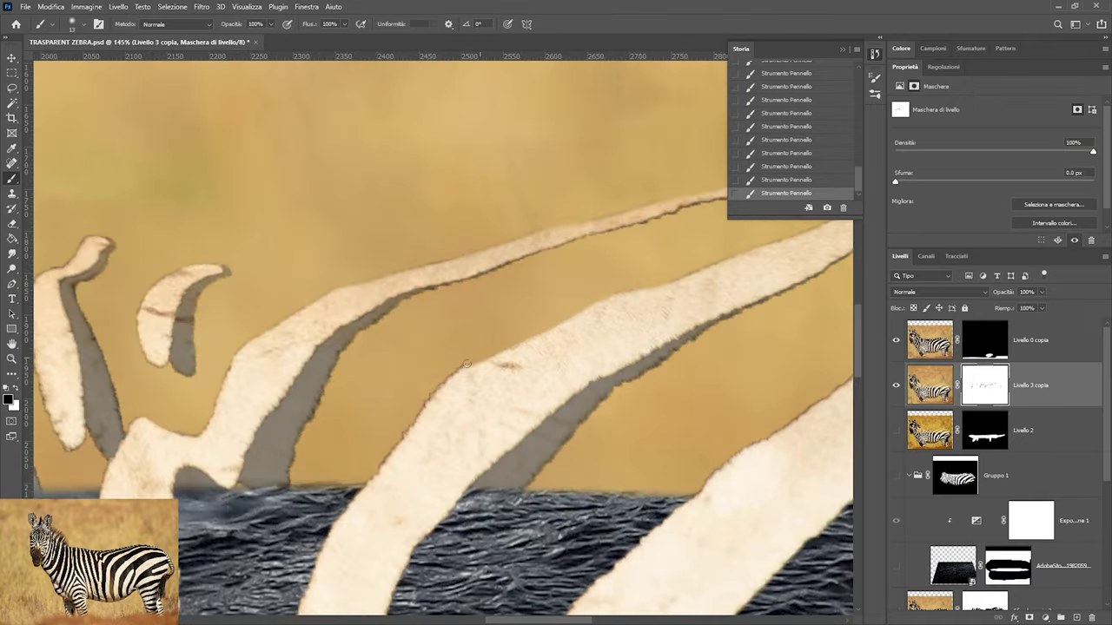
{"action": "scroll", "coordinate": [399, 439], "scroll_direction": "down", "scroll_amount": 2}
{"action": "scroll", "coordinate": [521, 348], "scroll_direction": "up", "scroll_amount": 1}
{"action": "scroll", "coordinate": [608, 391], "scroll_direction": "down", "scroll_amount": 1}
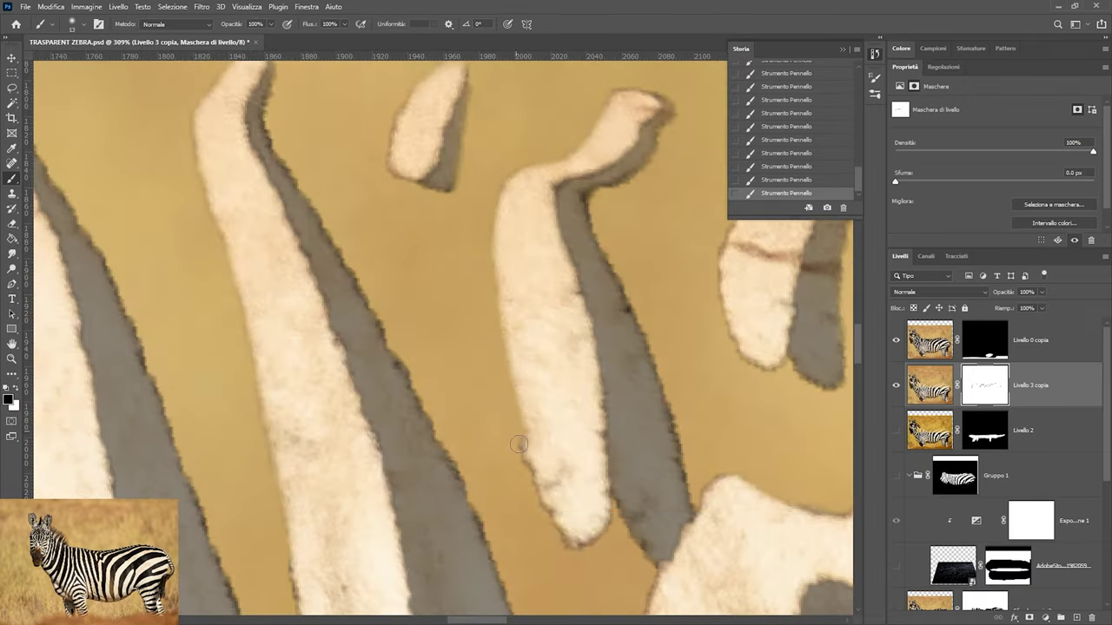
{"action": "scroll", "coordinate": [722, 439], "scroll_direction": "up", "scroll_amount": 1}
{"action": "scroll", "coordinate": [426, 374], "scroll_direction": "down", "scroll_amount": 4}
{"action": "scroll", "coordinate": [224, 252], "scroll_direction": "up", "scroll_amount": 5}
{"action": "scroll", "coordinate": [261, 260], "scroll_direction": "down", "scroll_amount": 2}
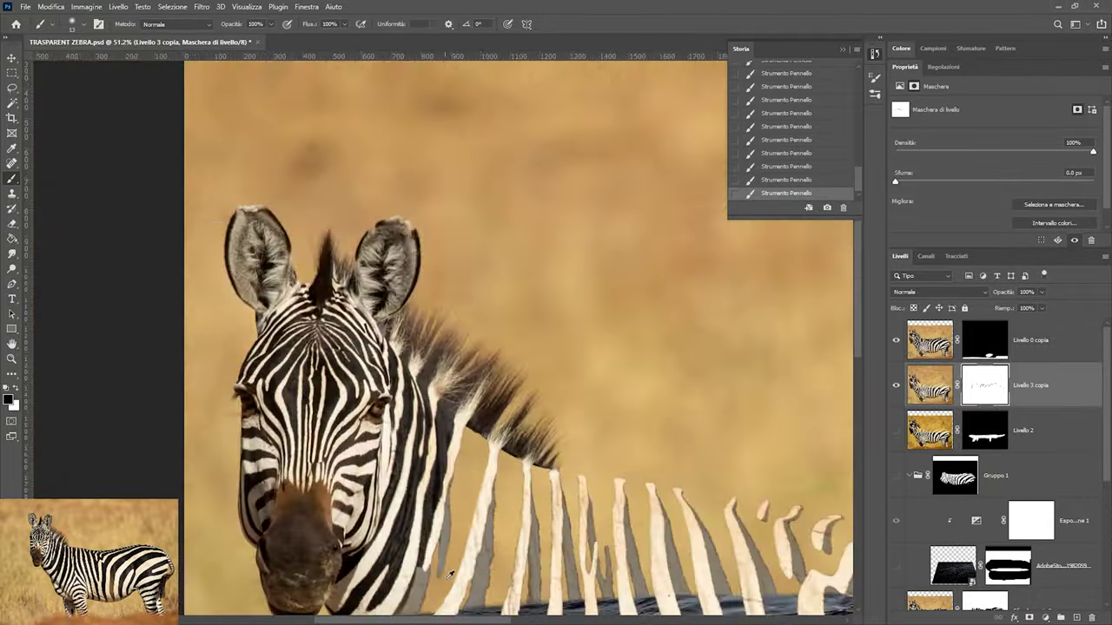
{"action": "scroll", "coordinate": [330, 234], "scroll_direction": "up", "scroll_amount": 2}
{"action": "scroll", "coordinate": [318, 412], "scroll_direction": "down", "scroll_amount": 1}
{"action": "scroll", "coordinate": [348, 347], "scroll_direction": "down", "scroll_amount": 1}
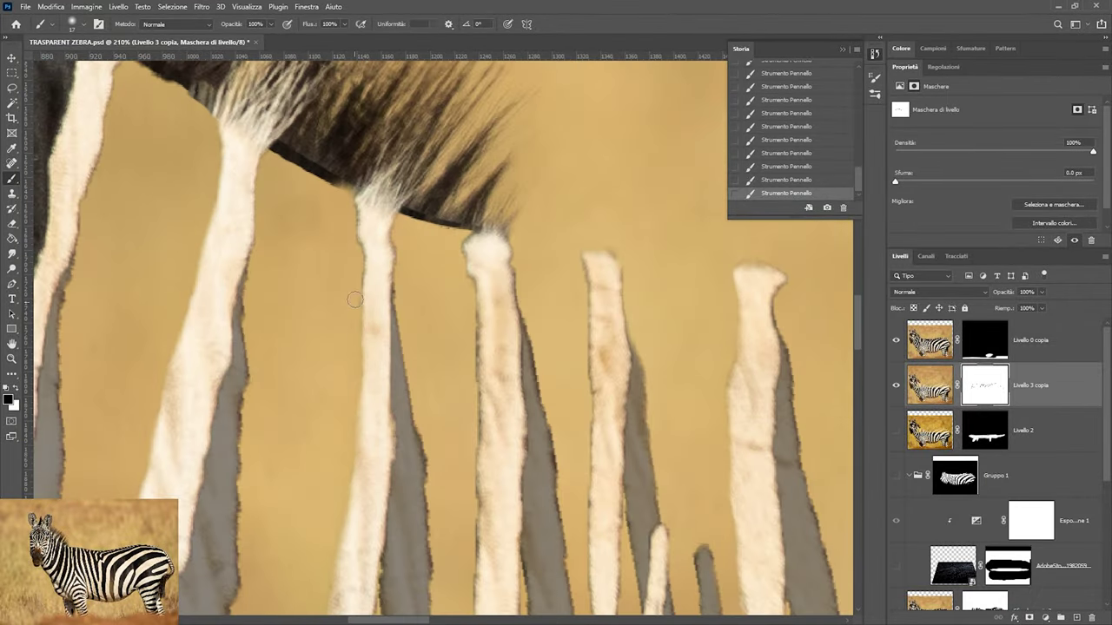
{"action": "scroll", "coordinate": [347, 261], "scroll_direction": "down", "scroll_amount": 1}
{"action": "scroll", "coordinate": [382, 330], "scroll_direction": "up", "scroll_amount": 2}
{"action": "key", "text": "x"}
{"action": "scroll", "coordinate": [373, 391], "scroll_direction": "down", "scroll_amount": 3}
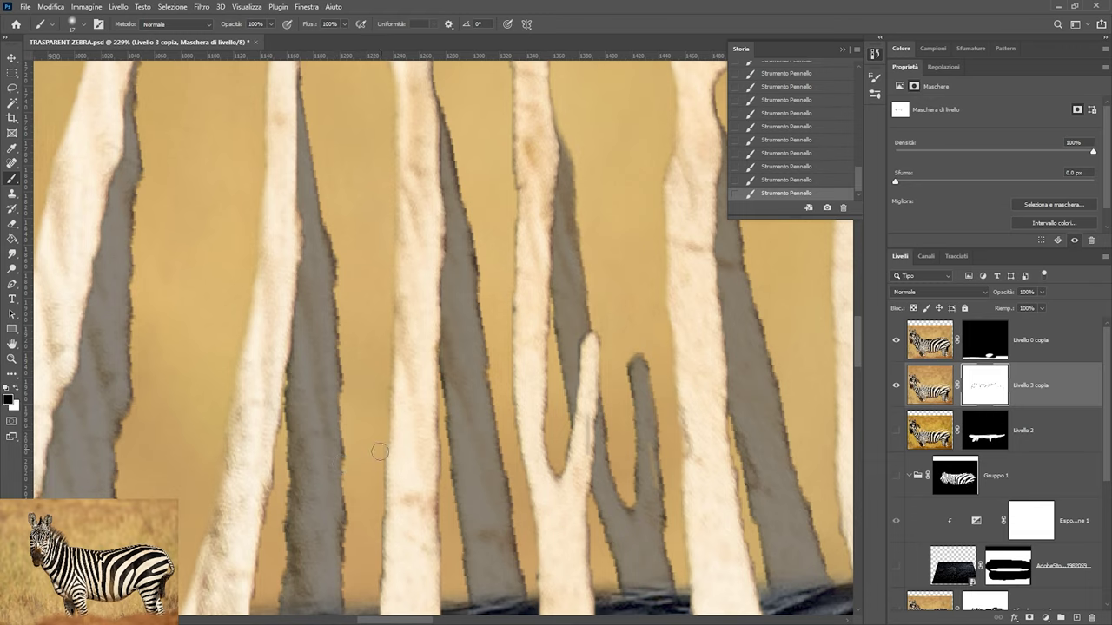
{"action": "scroll", "coordinate": [352, 322], "scroll_direction": "down", "scroll_amount": 2}
{"action": "scroll", "coordinate": [453, 429], "scroll_direction": "up", "scroll_amount": 2}
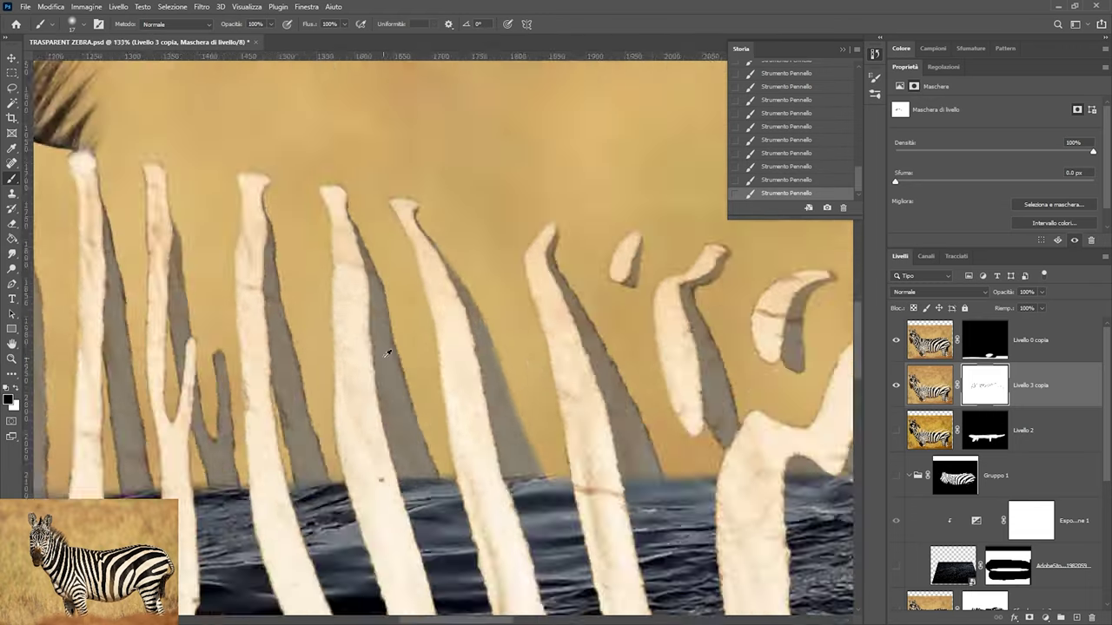
{"action": "left_click", "coordinate": [955, 479], "text": "ctrl"}
Paint Livello 3 copia's mask along the stripe tips and shadow edges to tidy them
{"action": "left_click_drag", "start_coordinate": [406, 313], "coordinate": [415, 405]}
{"action": "scroll", "coordinate": [415, 405], "scroll_direction": "down", "scroll_amount": 3}
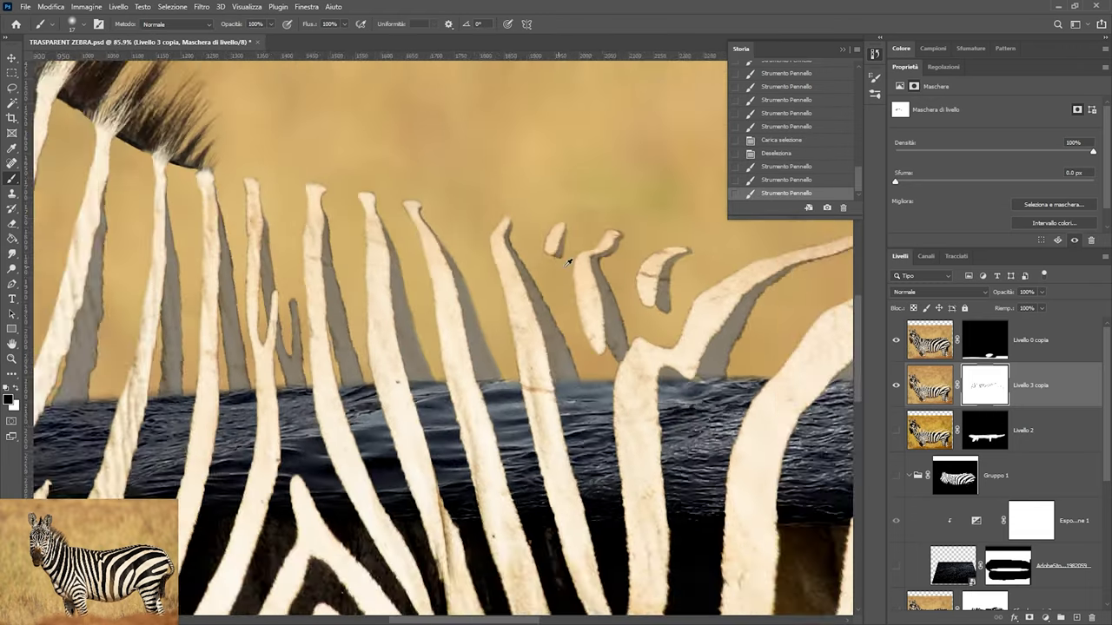
{"action": "scroll", "coordinate": [464, 259], "scroll_direction": "up", "scroll_amount": 3}
{"action": "left_click_drag", "start_coordinate": [509, 333], "coordinate": [543, 382]}
{"action": "scroll", "coordinate": [571, 182], "scroll_direction": "up", "scroll_amount": 2}
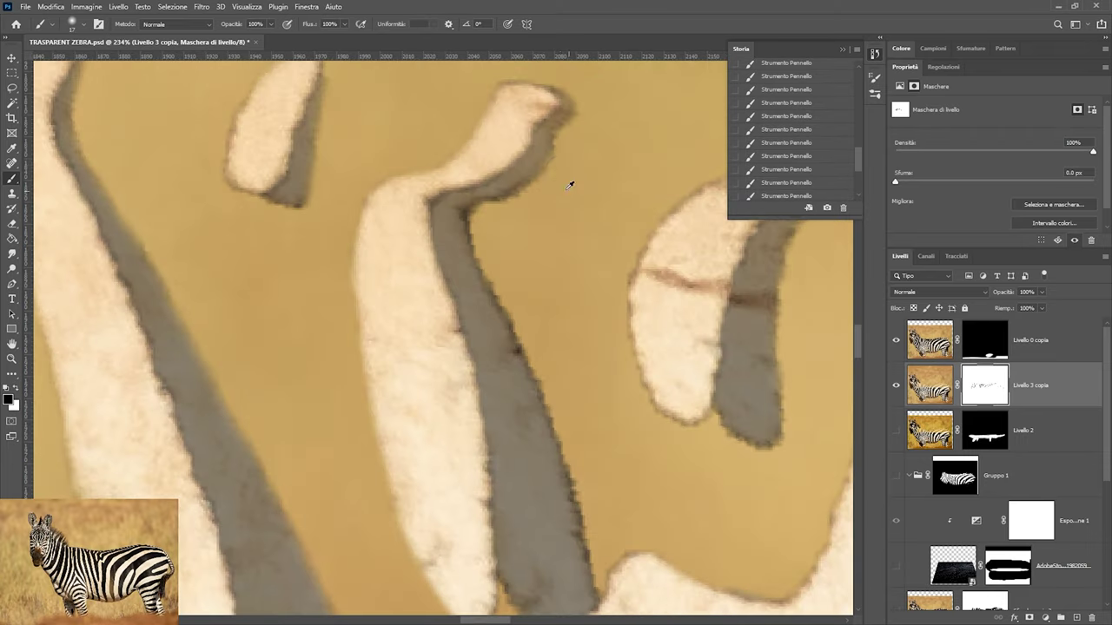
{"action": "left_click_drag", "start_coordinate": [486, 183], "coordinate": [526, 212]}
{"action": "scroll", "coordinate": [667, 265], "scroll_direction": "up", "scroll_amount": 2}
{"action": "left_click_drag", "start_coordinate": [667, 265], "coordinate": [647, 261]}
{"action": "scroll", "coordinate": [666, 265], "scroll_direction": "down", "scroll_amount": 1}
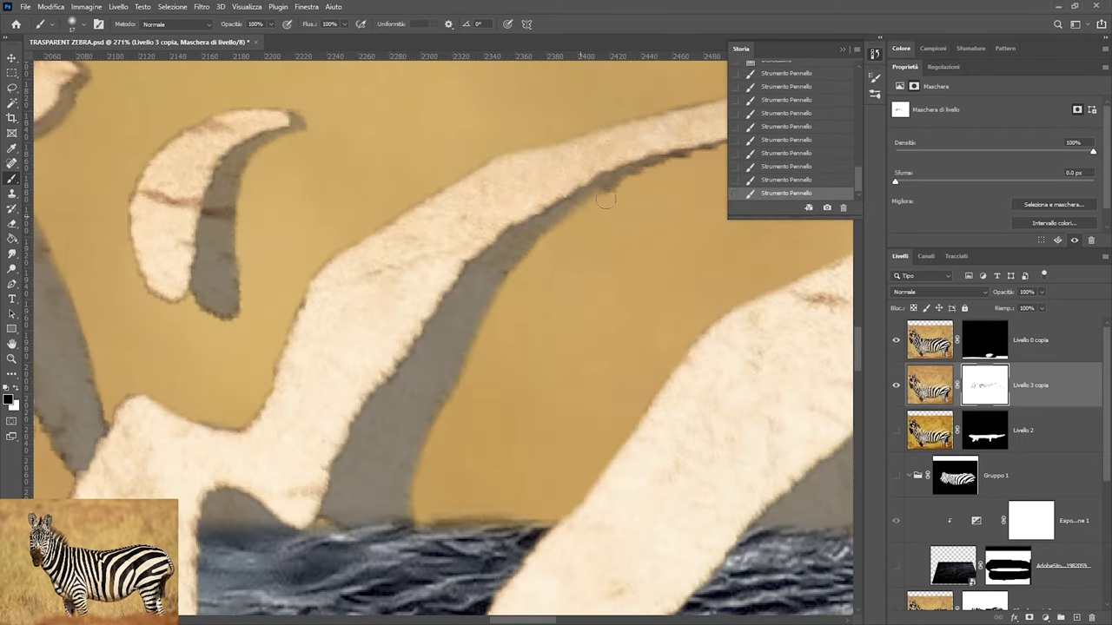
{"action": "scroll", "coordinate": [387, 400], "scroll_direction": "down", "scroll_amount": 2}
{"action": "scroll", "coordinate": [466, 256], "scroll_direction": "up", "scroll_amount": 1}
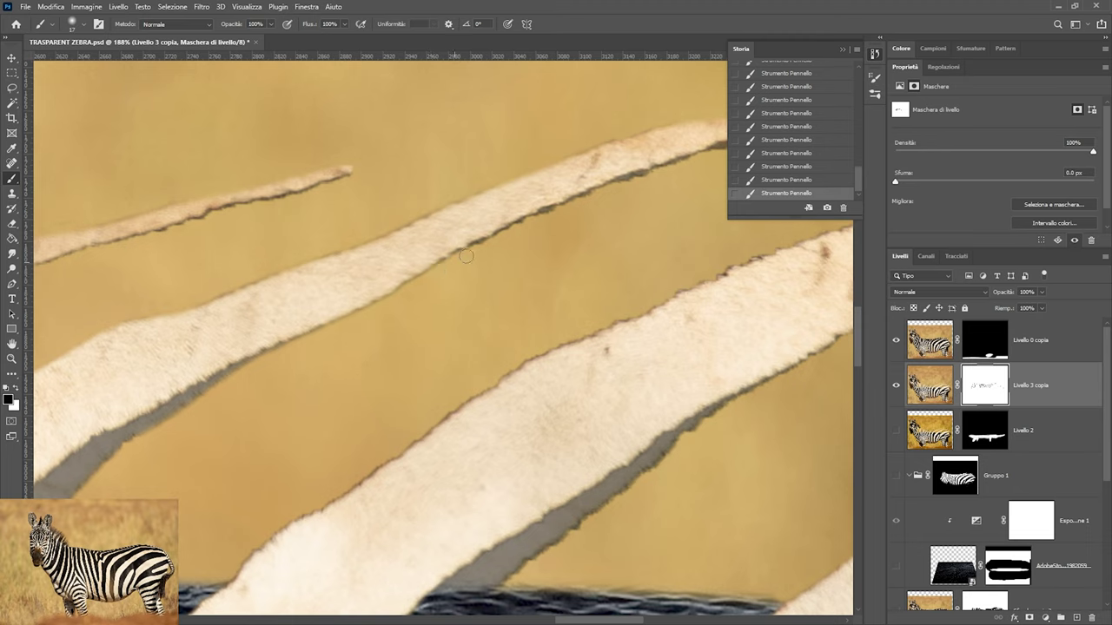
{"action": "scroll", "coordinate": [396, 225], "scroll_direction": "down", "scroll_amount": 1}
{"action": "scroll", "coordinate": [347, 338], "scroll_direction": "down", "scroll_amount": 1}
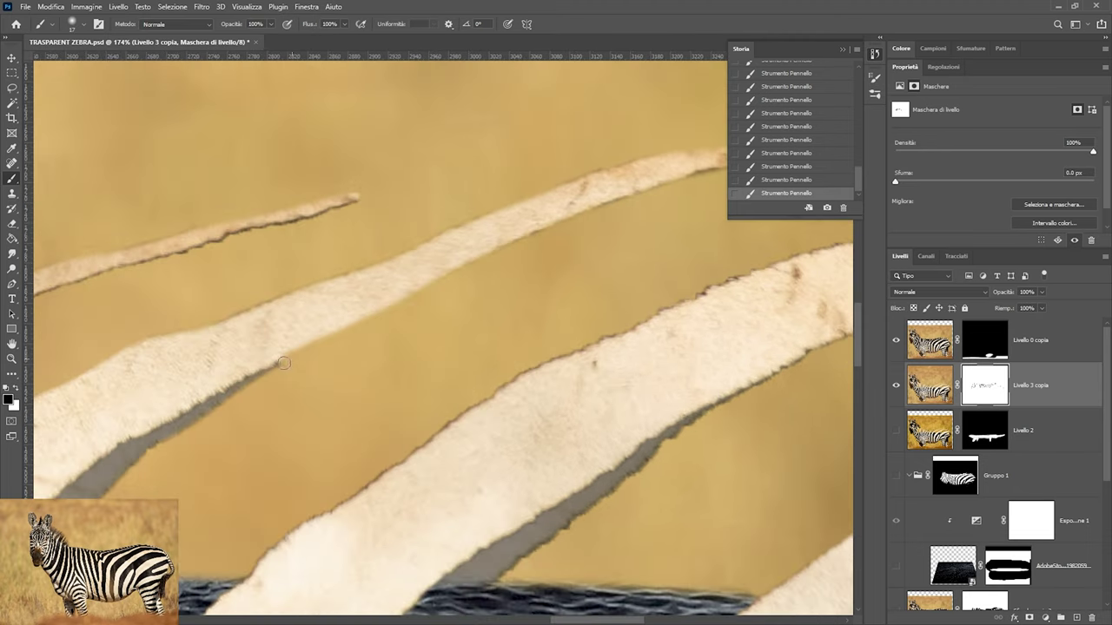
{"action": "scroll", "coordinate": [321, 306], "scroll_direction": "down", "scroll_amount": 1}
{"action": "scroll", "coordinate": [321, 305], "scroll_direction": "up", "scroll_amount": 3}
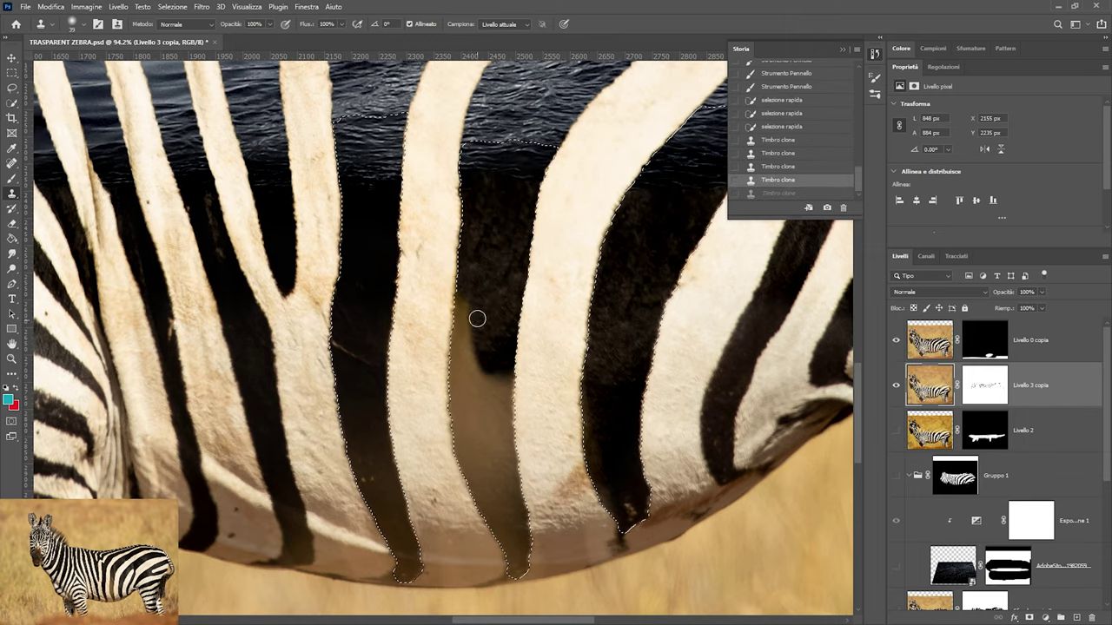
Clone dark fur over the brown patches in the belly's black stripes, then deselect
{"action": "scroll", "coordinate": [477, 318], "scroll_direction": "up", "scroll_amount": 3}
{"action": "mouse_move", "coordinate": [443, 346]}
{"action": "left_mouse_down"}
{"action": "mouse_move", "coordinate": [391, 382]}
{"action": "mouse_move", "coordinate": [452, 487]}
{"action": "left_mouse_up"}
{"action": "left_click_drag", "start_coordinate": [391, 365], "coordinate": [429, 513]}
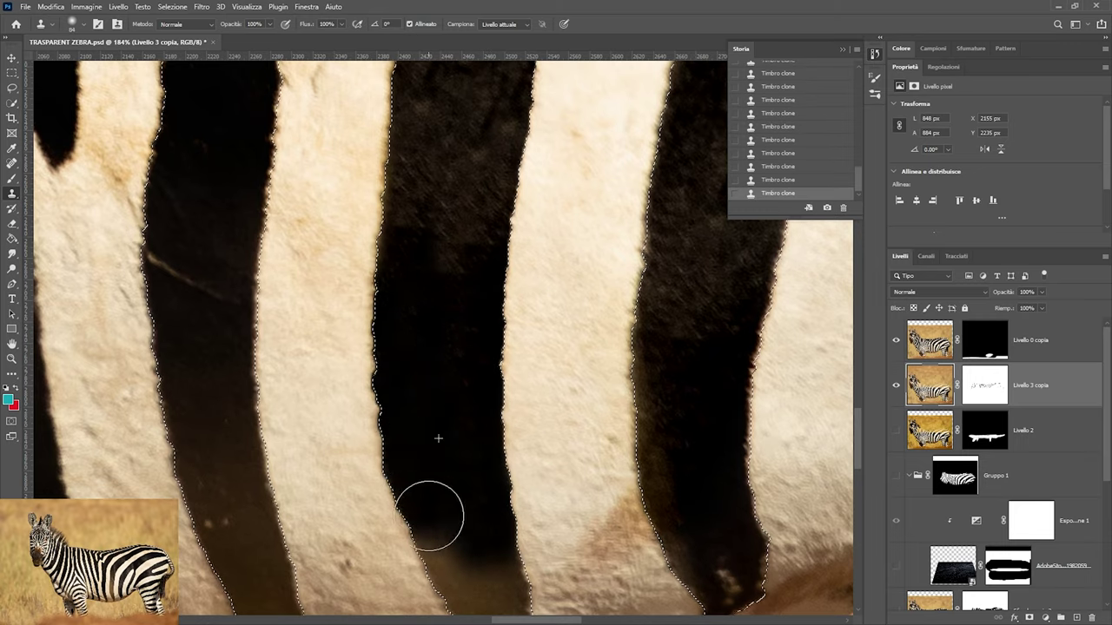
{"action": "scroll", "coordinate": [429, 514], "scroll_direction": "down", "scroll_amount": 2}
{"action": "left_click_drag", "start_coordinate": [473, 434], "coordinate": [488, 545]}
{"action": "key", "text": "ctrl+z"}
{"action": "mouse_move", "coordinate": [446, 166]}
{"action": "left_mouse_down"}
{"action": "mouse_move", "coordinate": [422, 212]}
{"action": "mouse_move", "coordinate": [463, 362]}
{"action": "mouse_move", "coordinate": [458, 274]}
{"action": "left_mouse_up"}
{"action": "key", "text": "ctrl+d"}
{"action": "scroll", "coordinate": [252, 330], "scroll_direction": "down", "scroll_amount": 3}
{"action": "scroll", "coordinate": [458, 275], "scroll_direction": "up", "scroll_amount": 4}
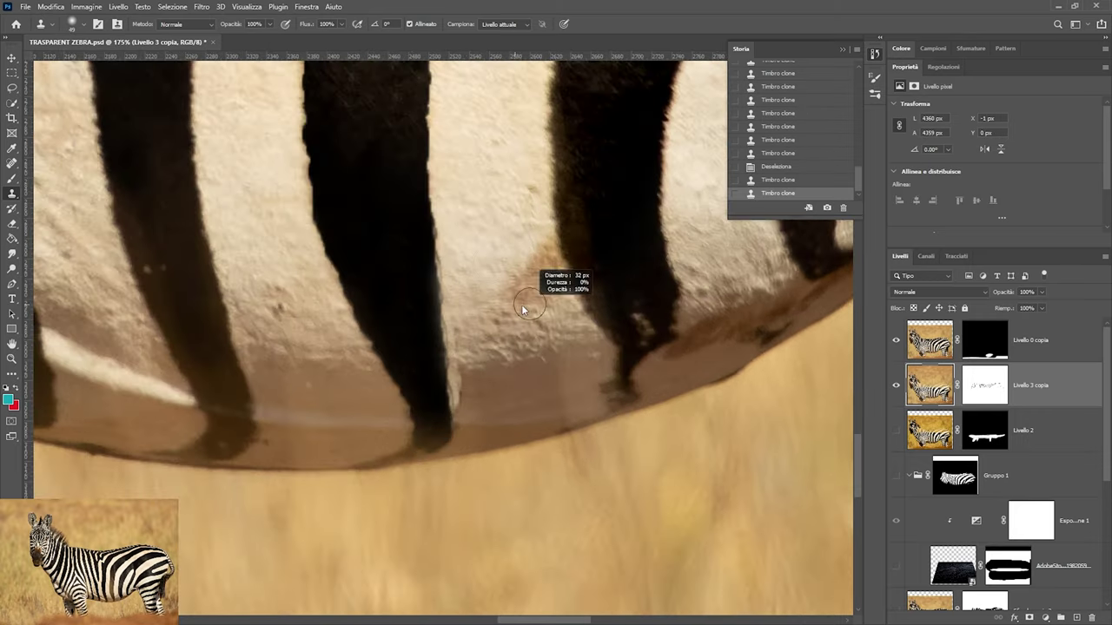
Touch up the stripe edges on the layer mask with the brush in default black and white
{"action": "left_click", "coordinate": [984, 384]}
{"action": "scroll", "coordinate": [671, 263], "scroll_direction": "down", "scroll_amount": 3}
{"action": "scroll", "coordinate": [672, 263], "scroll_direction": "up", "scroll_amount": 1}
{"action": "scroll", "coordinate": [671, 264], "scroll_direction": "up", "scroll_amount": 3}
{"action": "key", "text": "b"}
{"action": "key", "text": "d"}
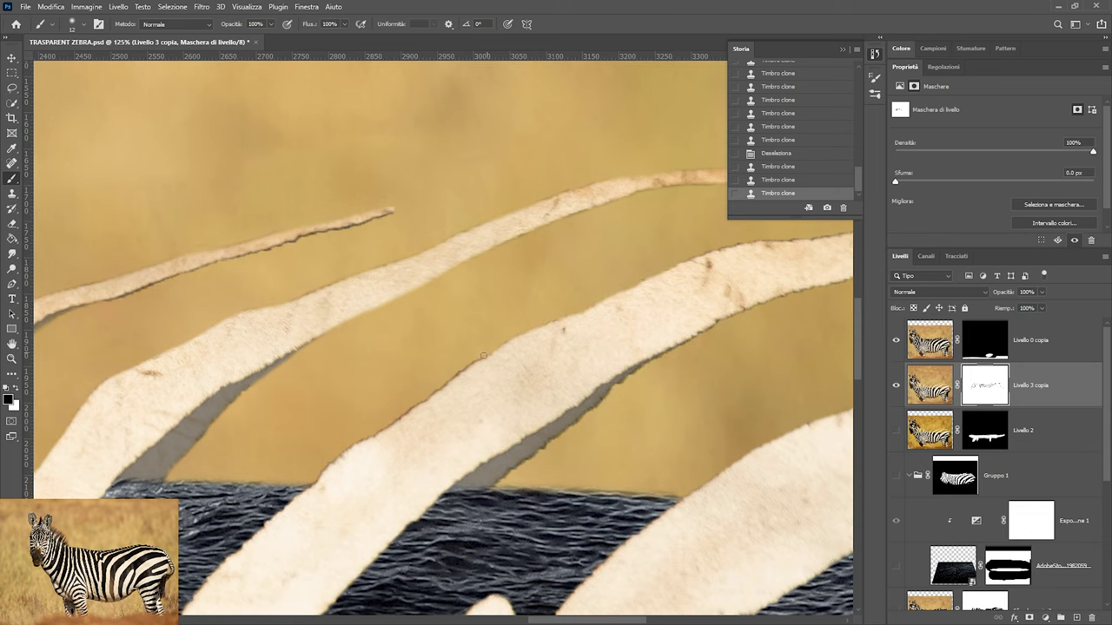
{"action": "left_click_drag", "start_coordinate": [661, 371], "coordinate": [708, 334]}
{"action": "scroll", "coordinate": [620, 434], "scroll_direction": "down", "scroll_amount": 3}
{"action": "scroll", "coordinate": [620, 435], "scroll_direction": "down", "scroll_amount": 2}
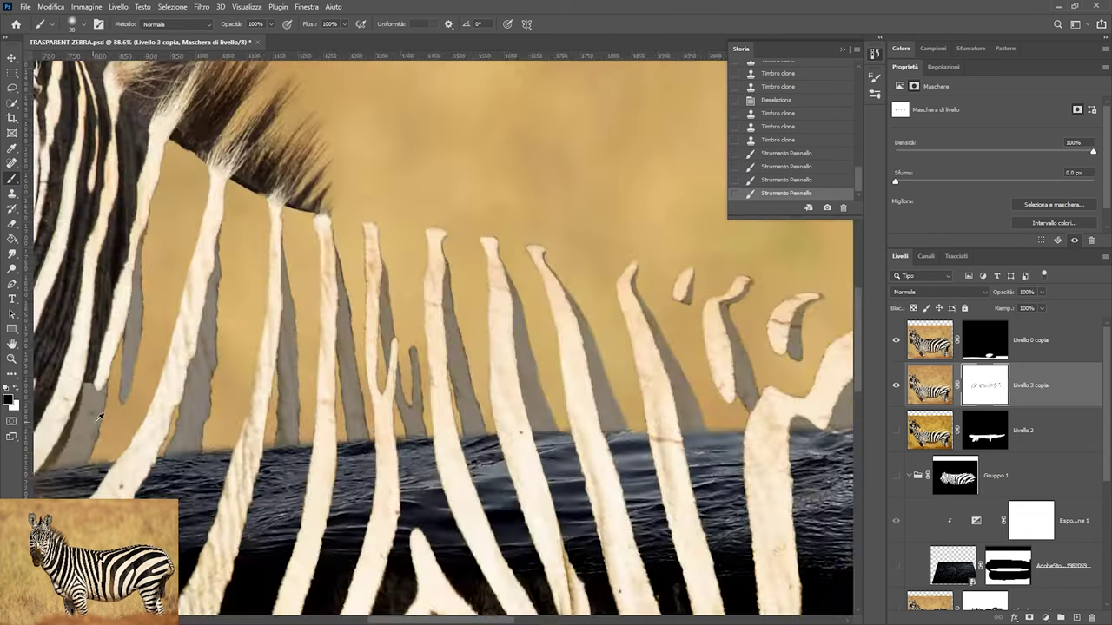
{"action": "scroll", "coordinate": [310, 426], "scroll_direction": "up", "scroll_amount": 3}
{"action": "left_click_drag", "start_coordinate": [310, 348], "coordinate": [310, 521]}
{"action": "scroll", "coordinate": [492, 402], "scroll_direction": "down", "scroll_amount": 4}
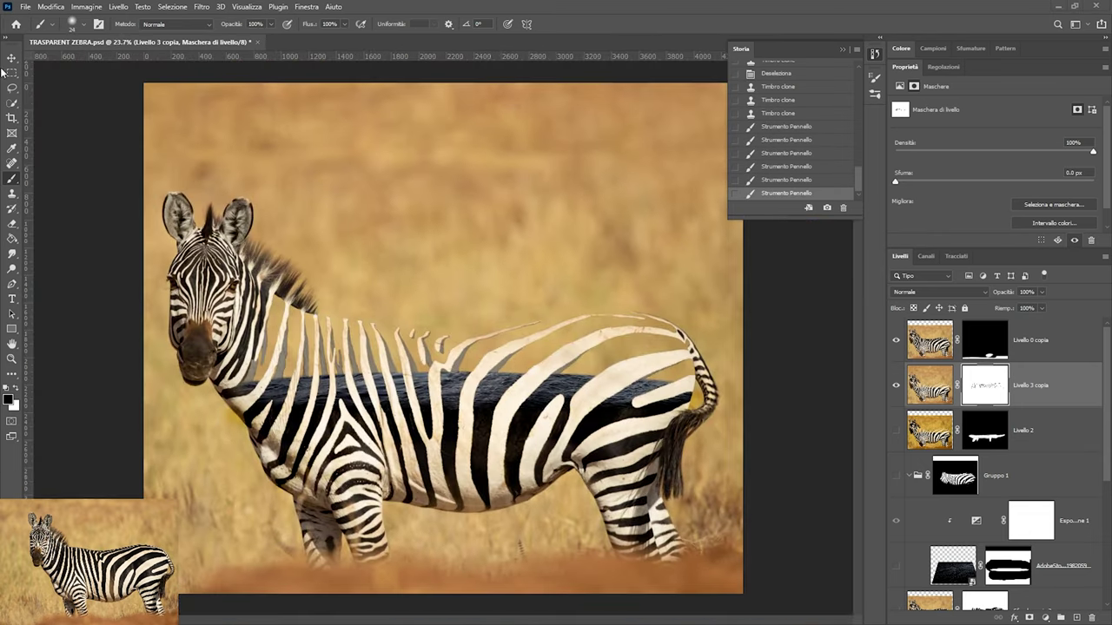
Merge visible layers to a new layer and apply Camera Raw: Temperature +16, Clarity +22, Sharpening 40
{"action": "key", "text": "ctrl+alt+shift+e"}
{"action": "left_click", "coordinate": [86, 6]}
{"action": "left_click", "coordinate": [244, 90]}
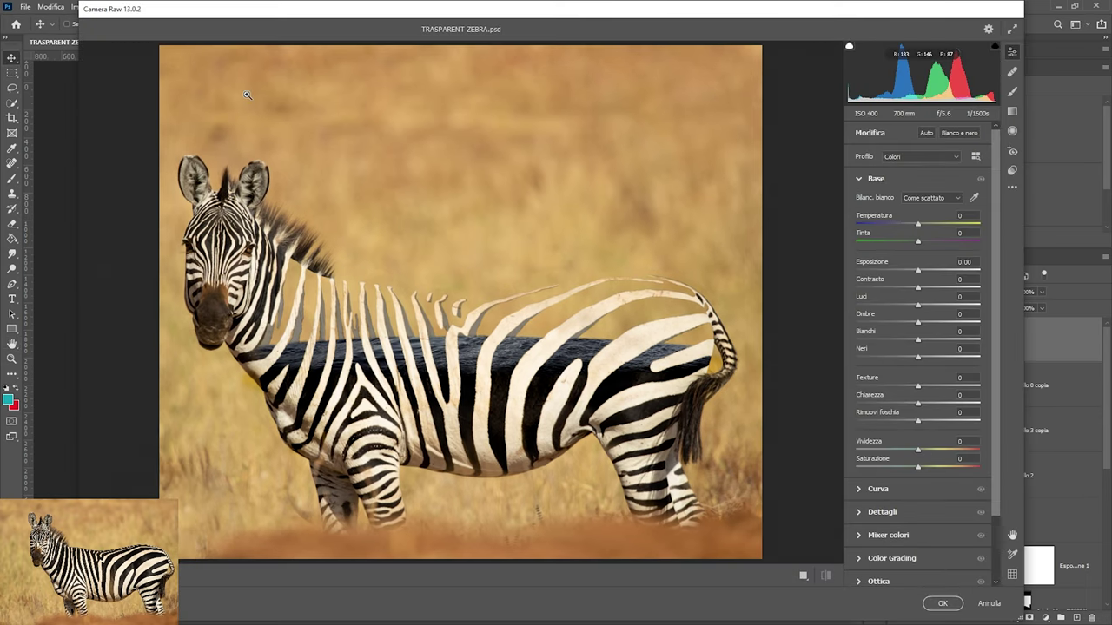
{"action": "left_click_drag", "start_coordinate": [917, 224], "coordinate": [927, 224]}
{"action": "left_click_drag", "start_coordinate": [917, 403], "coordinate": [949, 404]}
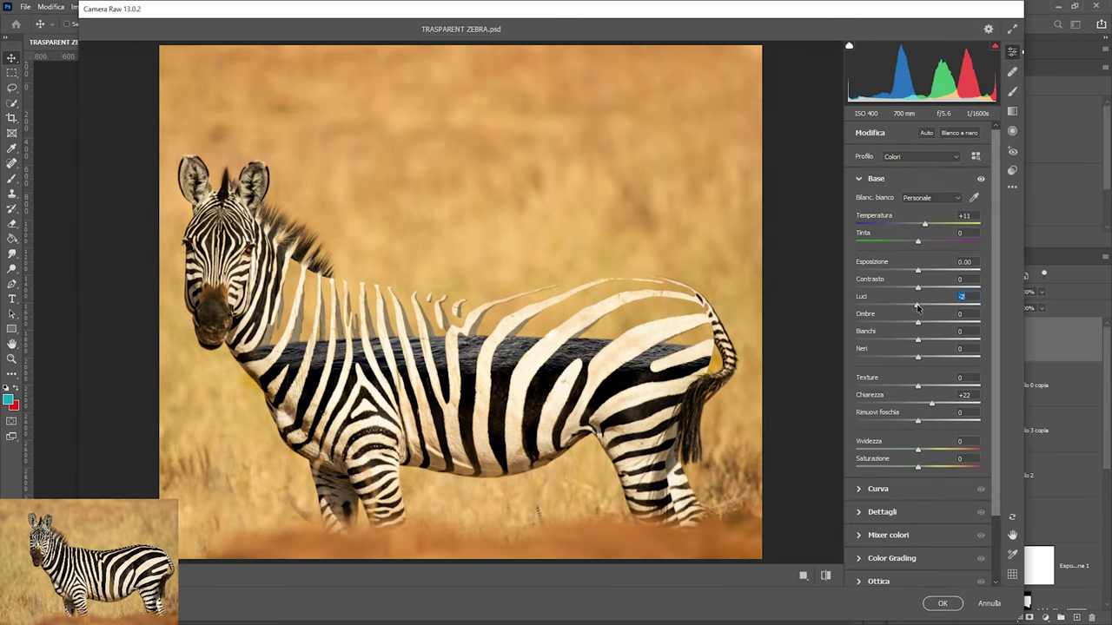
{"action": "scroll", "coordinate": [918, 347], "scroll_direction": "down", "scroll_amount": 5}
{"action": "left_click", "coordinate": [882, 432]}
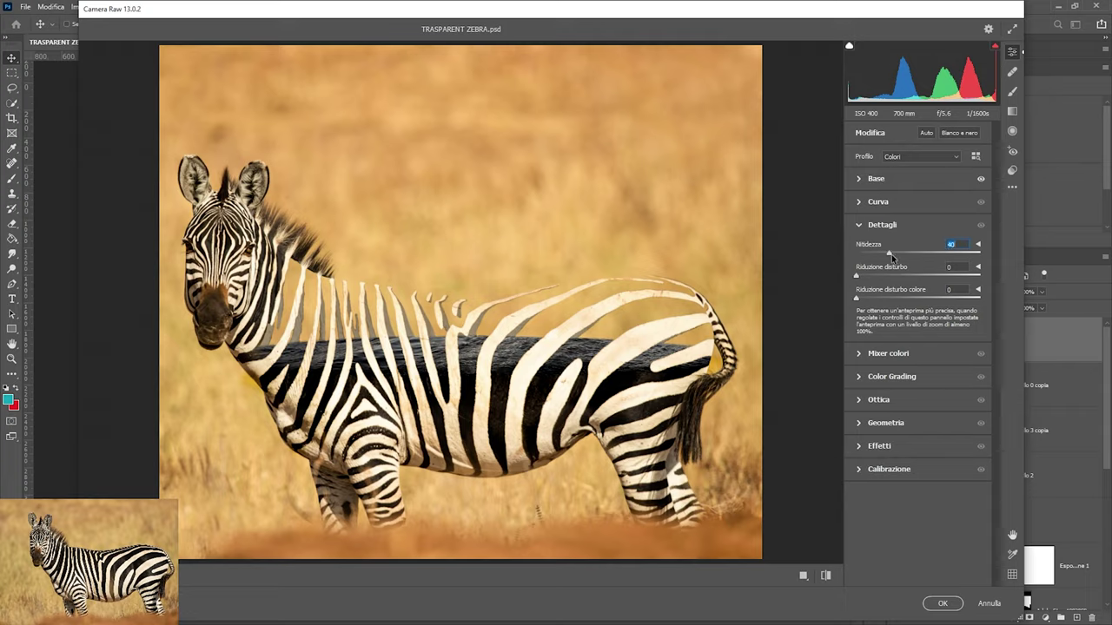
{"action": "left_click", "coordinate": [942, 602]}
{"action": "key", "text": "ctrl+minus"}
{"action": "key", "text": "ctrl+plus"}
{"action": "key", "text": "ctrl+plus"}
{"action": "key", "text": "ctrl+plus"}
Group the lower layers into Gruppo 2 and mask Livello 3 with an inverted Color Range selection
{"action": "key", "text": "ctrl+g"}
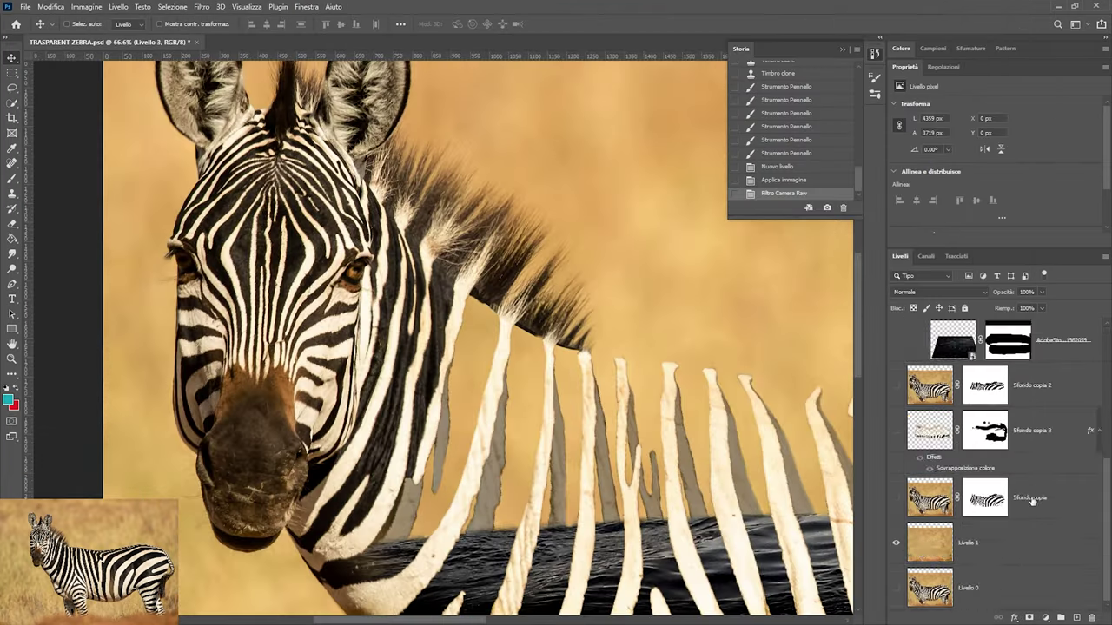
{"action": "left_click", "coordinate": [927, 347]}
{"action": "left_click", "coordinate": [172, 6]}
{"action": "left_click", "coordinate": [228, 112]}
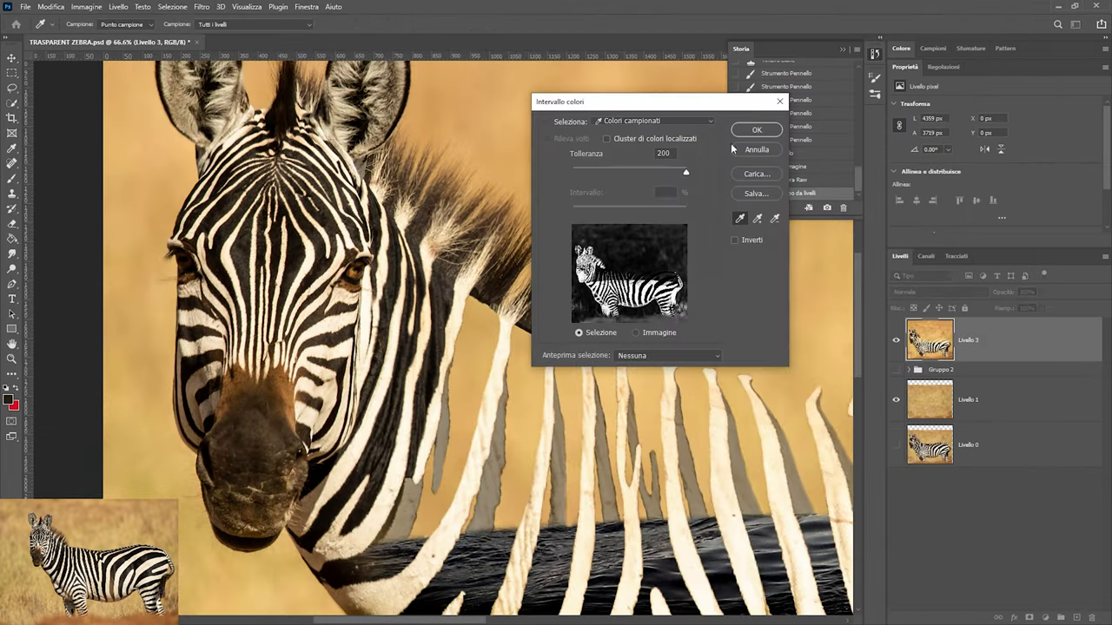
{"action": "left_click", "coordinate": [756, 130]}
{"action": "key", "text": "ctrl+shift+i"}
{"action": "left_click", "coordinate": [1029, 617]}
Paint the new mask over the zebra's muzzle, face and body
{"action": "mouse_move", "coordinate": [260, 382]}
{"action": "left_mouse_down"}
{"action": "mouse_move", "coordinate": [279, 406]}
{"action": "mouse_move", "coordinate": [260, 469]}
{"action": "left_mouse_up"}
{"action": "left_click_drag", "start_coordinate": [225, 348], "coordinate": [209, 261]}
{"action": "scroll", "coordinate": [347, 304], "scroll_direction": "down", "scroll_amount": 3}
{"action": "left_click_drag", "start_coordinate": [139, 157], "coordinate": [143, 217]}
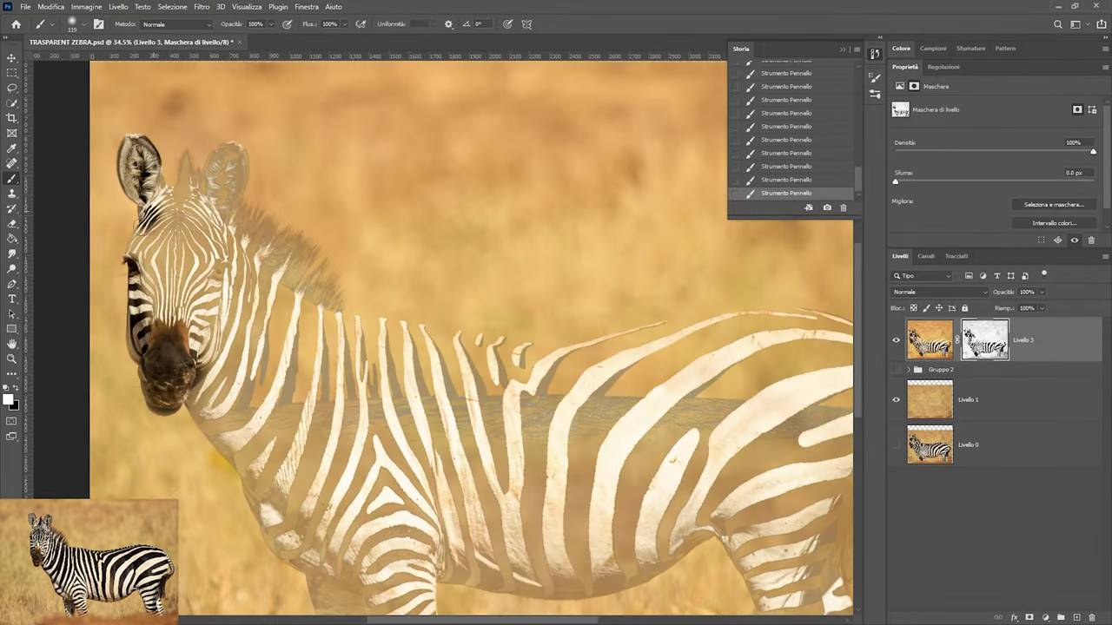
{"action": "scroll", "coordinate": [385, 390], "scroll_direction": "down", "scroll_amount": 2}
{"action": "left_click_drag", "start_coordinate": [608, 374], "coordinate": [513, 402]}
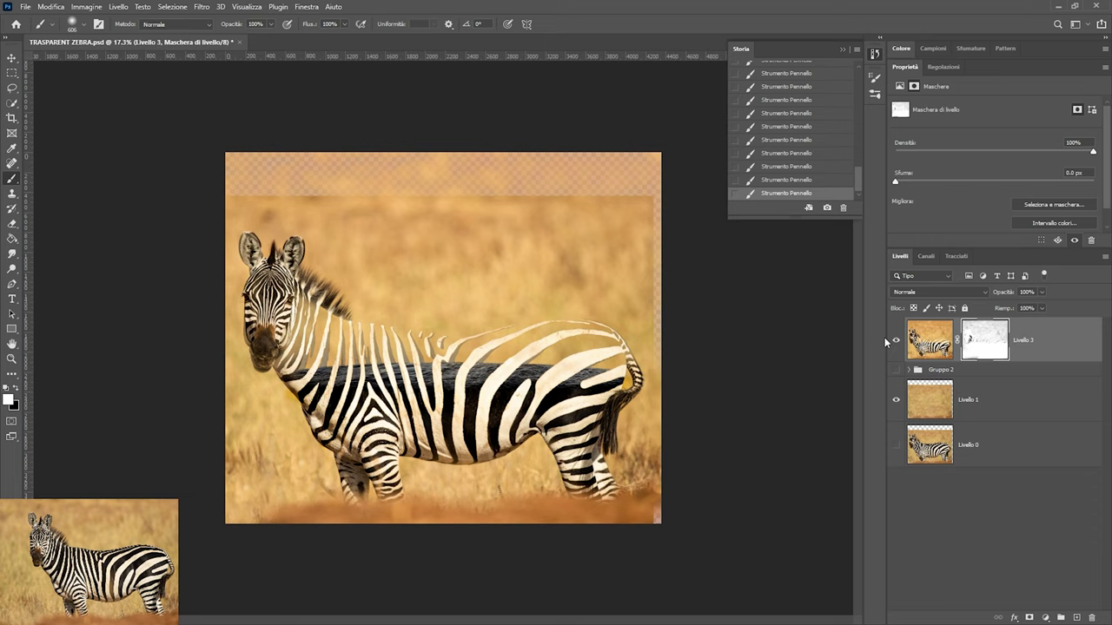
Duplicate the graded layer as Livello 3 copia 2, then apply and undo Livello 3's mask
{"action": "key", "text": "ctrl+j"}
{"action": "right_click", "coordinate": [984, 385]}
{"action": "left_click", "coordinate": [1025, 408]}
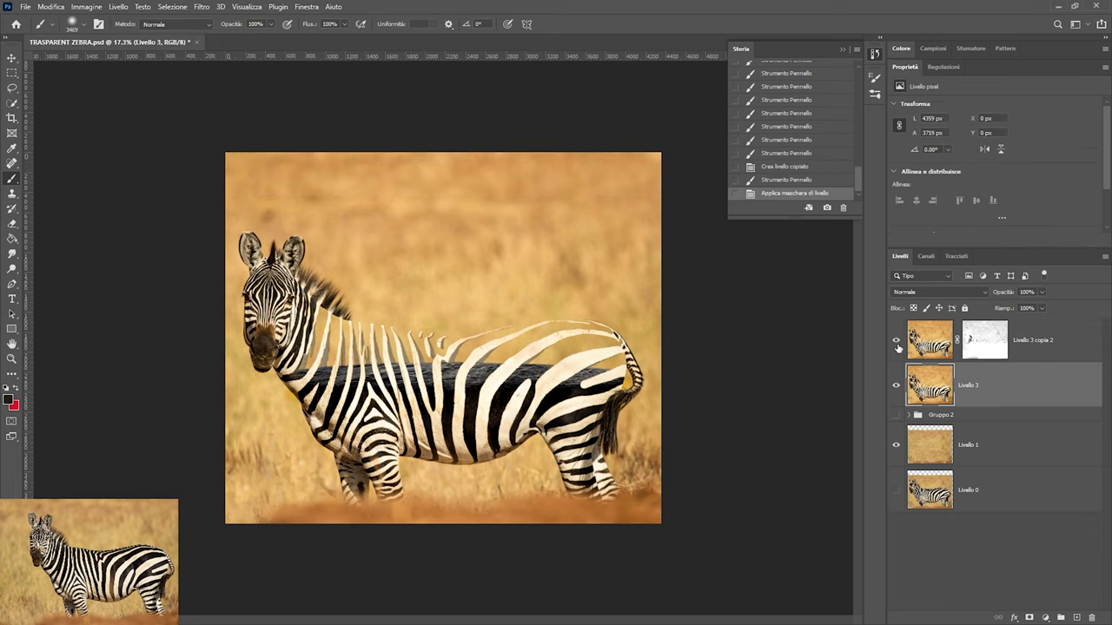
{"action": "key", "text": "ctrl+z"}
{"action": "key", "text": "ctrl+z"}
Hide Livello 3 and quick-select the zebra's neck stripes on Livello 3 copia 2
{"action": "left_click", "coordinate": [897, 340]}
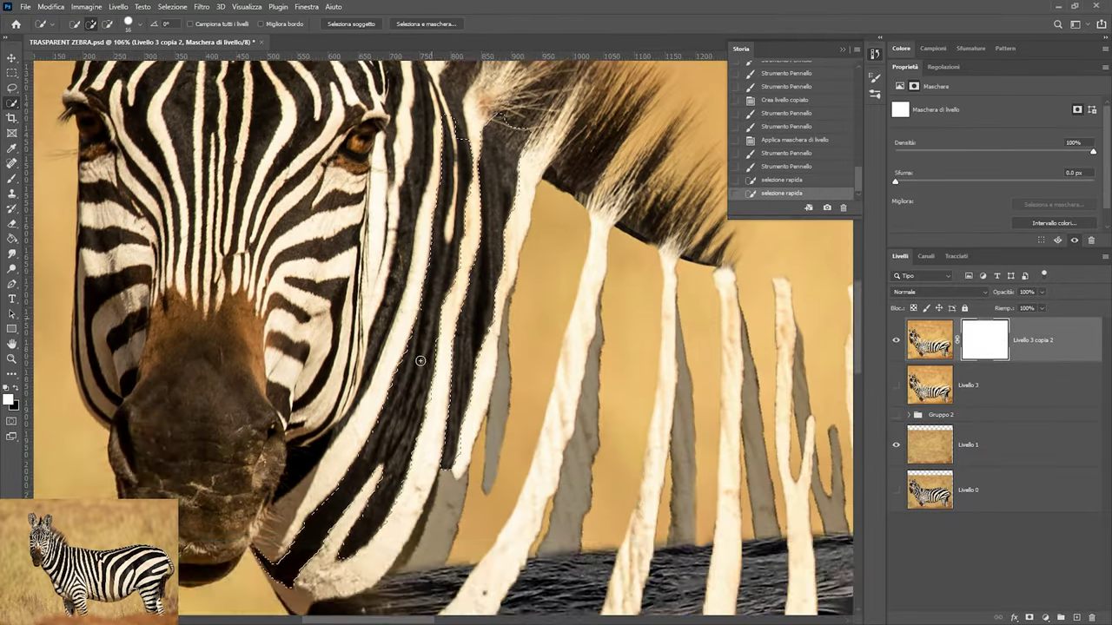
{"action": "left_click_drag", "start_coordinate": [450, 358], "coordinate": [426, 233]}
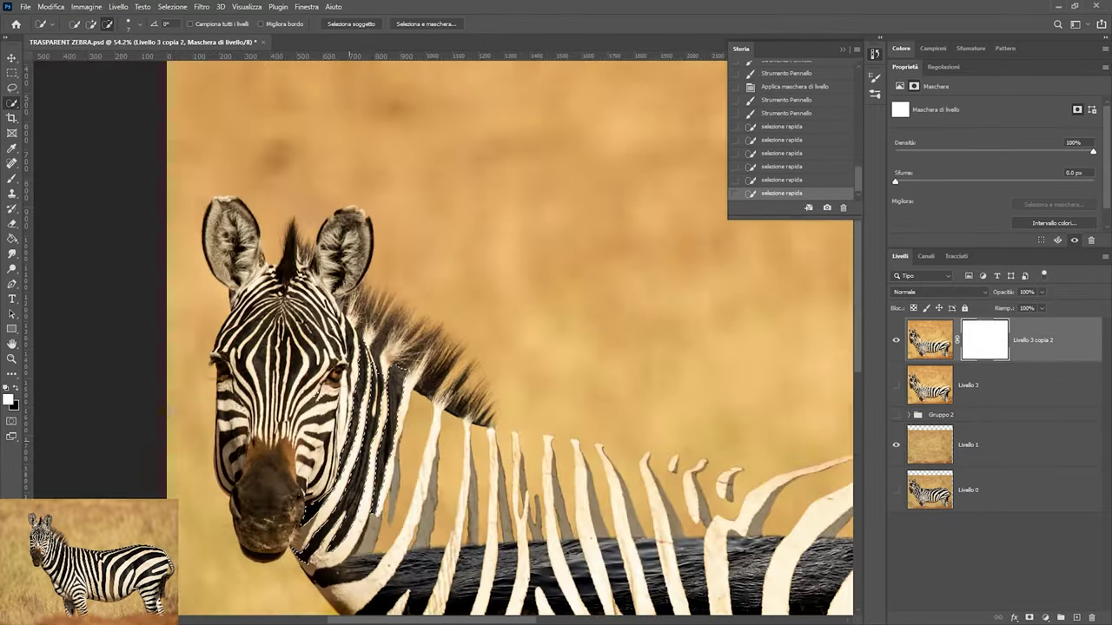